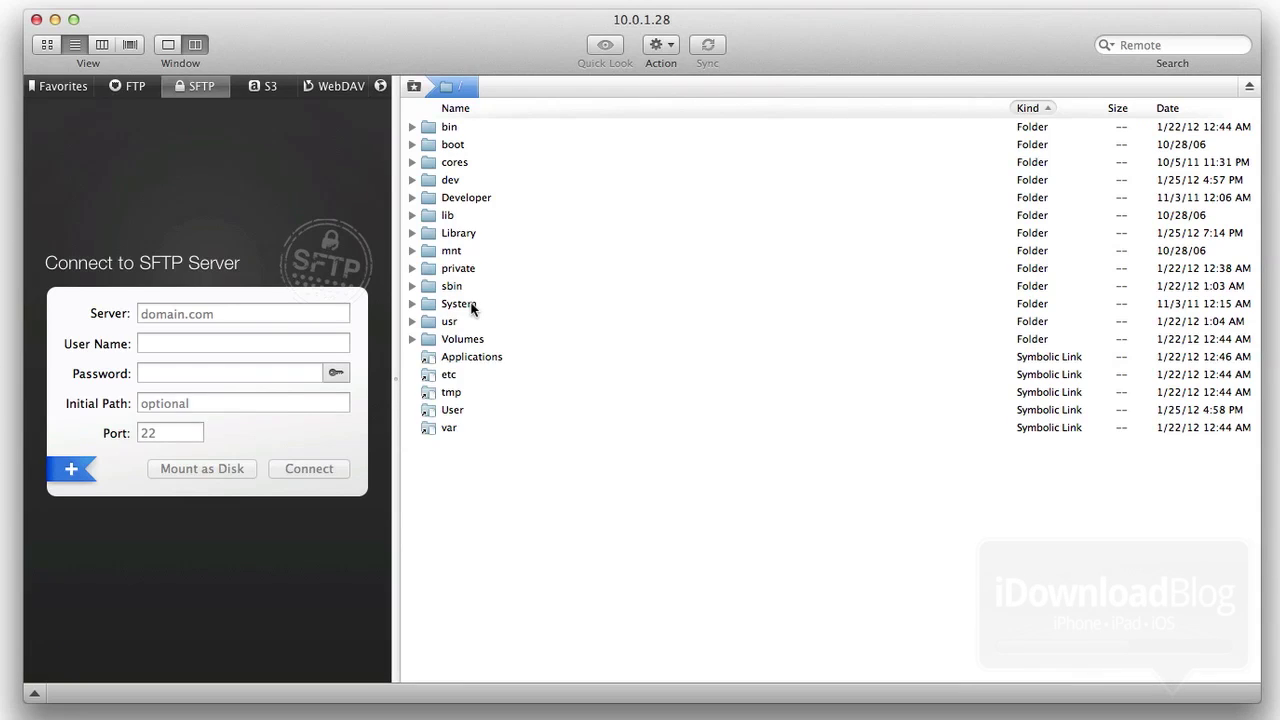
Open the /System/Library/Audio/UISounds folder on the connected device.
{"action": "double_click", "coordinate": [459, 304]}
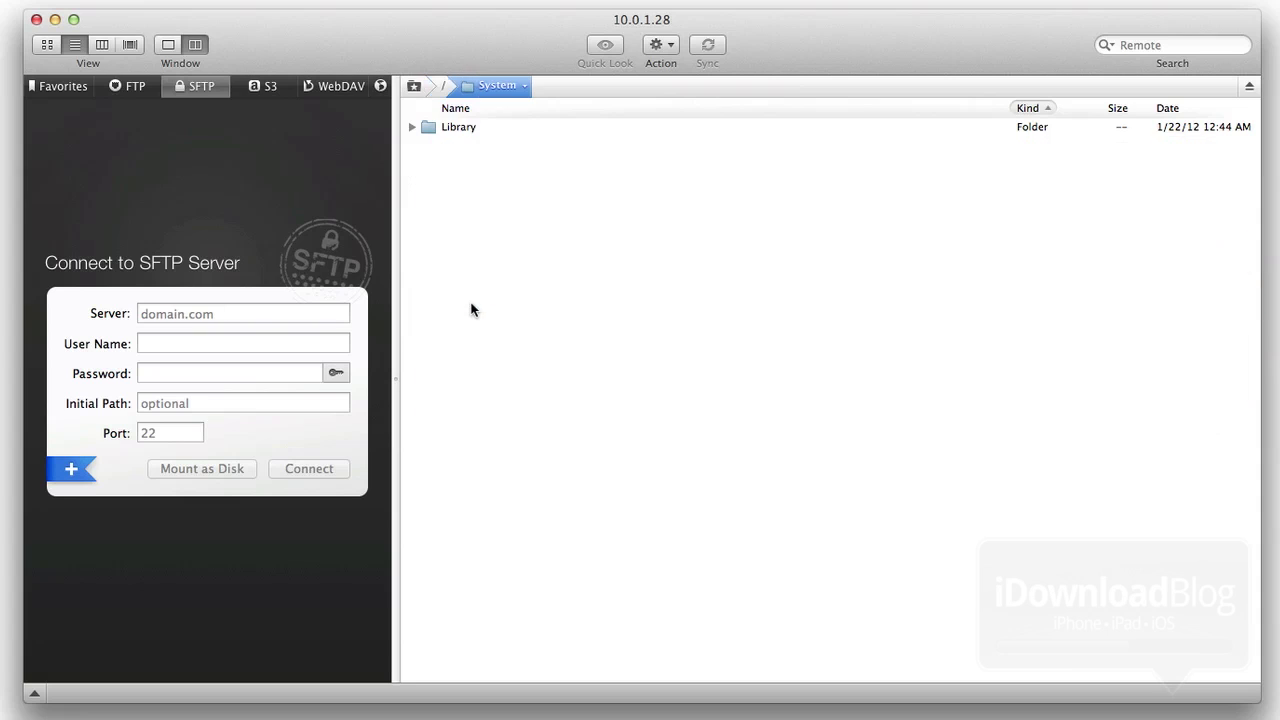
{"action": "double_click", "coordinate": [470, 129]}
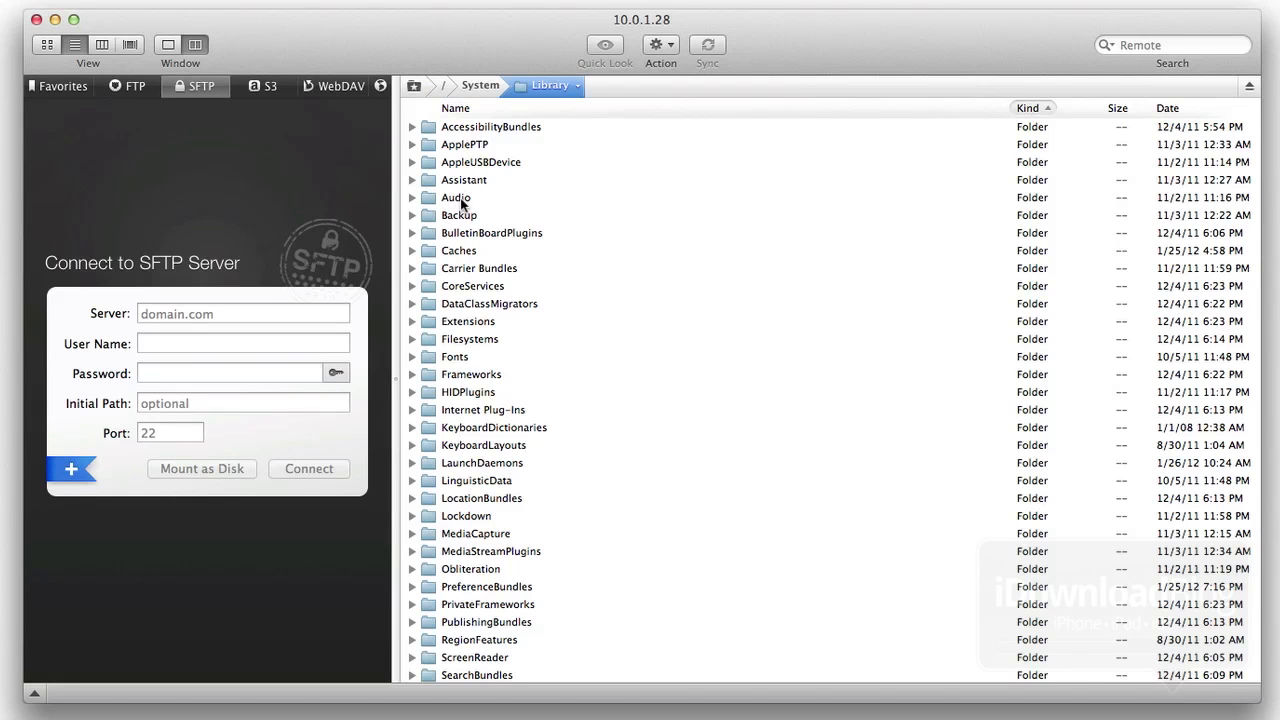
{"action": "double_click", "coordinate": [457, 199]}
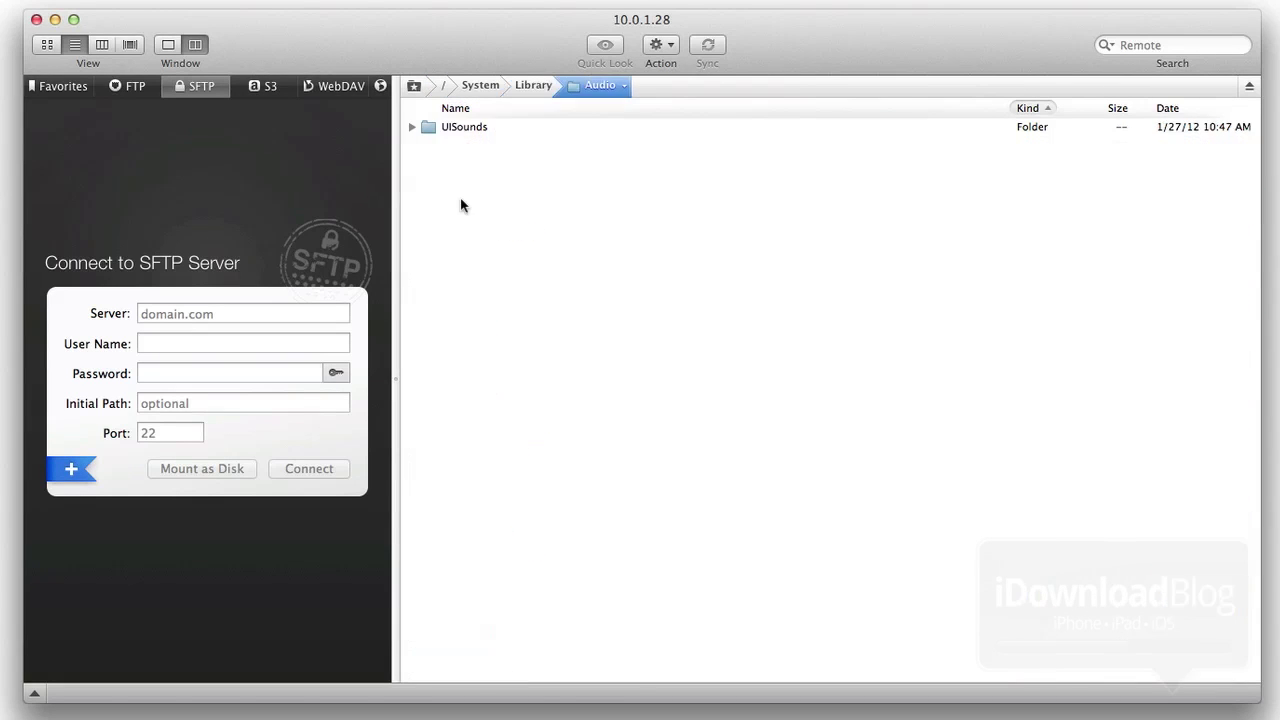
{"action": "double_click", "coordinate": [470, 129]}
Examine the jbl_ sound files in the UISounds folder, from jbl_ambiguous.caf to jbl_no_match.caf.
{"action": "scroll", "coordinate": [487, 574], "scroll_direction": "down", "scroll_amount": 4}
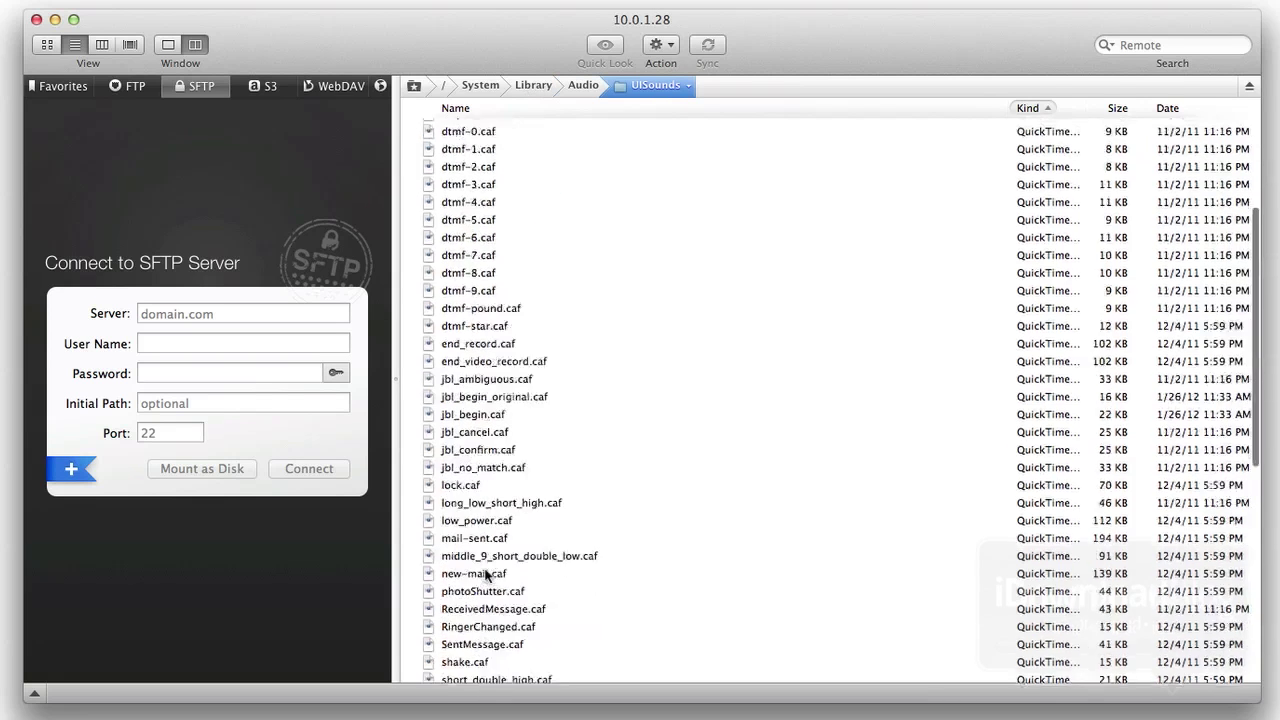
{"action": "scroll", "coordinate": [490, 480], "scroll_direction": "down", "scroll_amount": 2}
{"action": "left_click", "coordinate": [480, 333]}
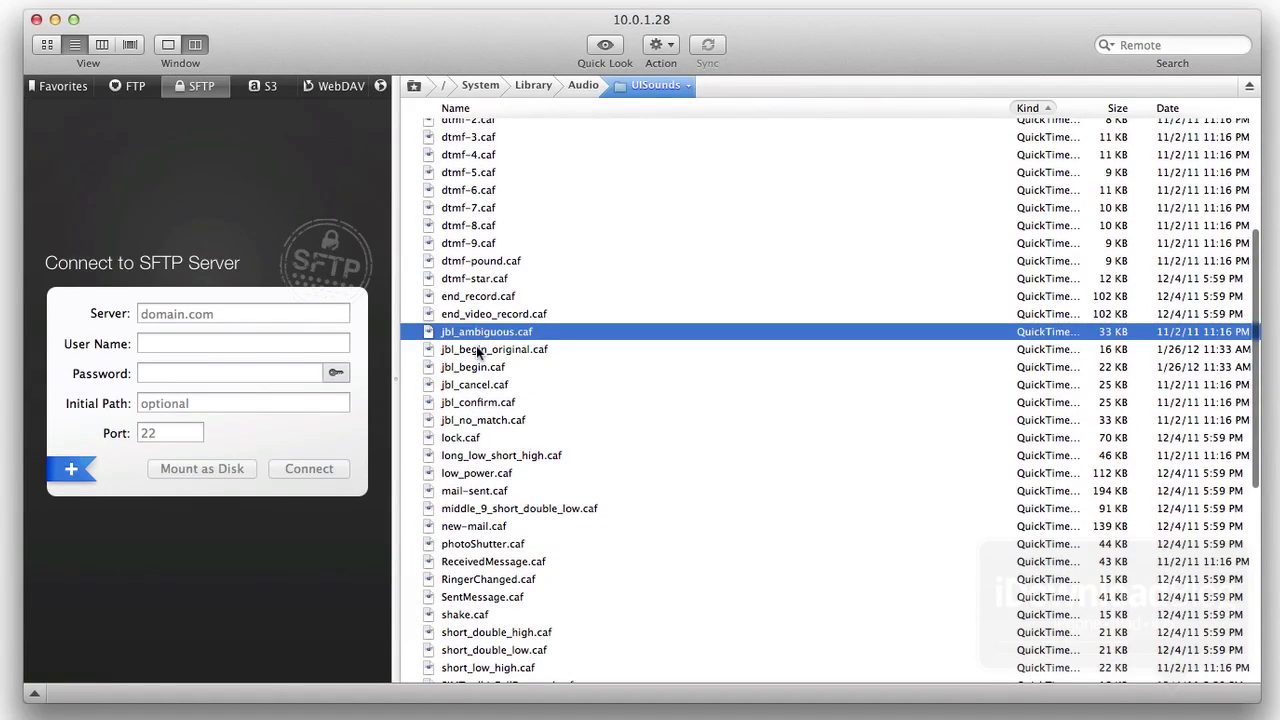
{"action": "left_click", "coordinate": [476, 349]}
{"action": "left_click", "coordinate": [473, 367]}
{"action": "left_click", "coordinate": [477, 385]}
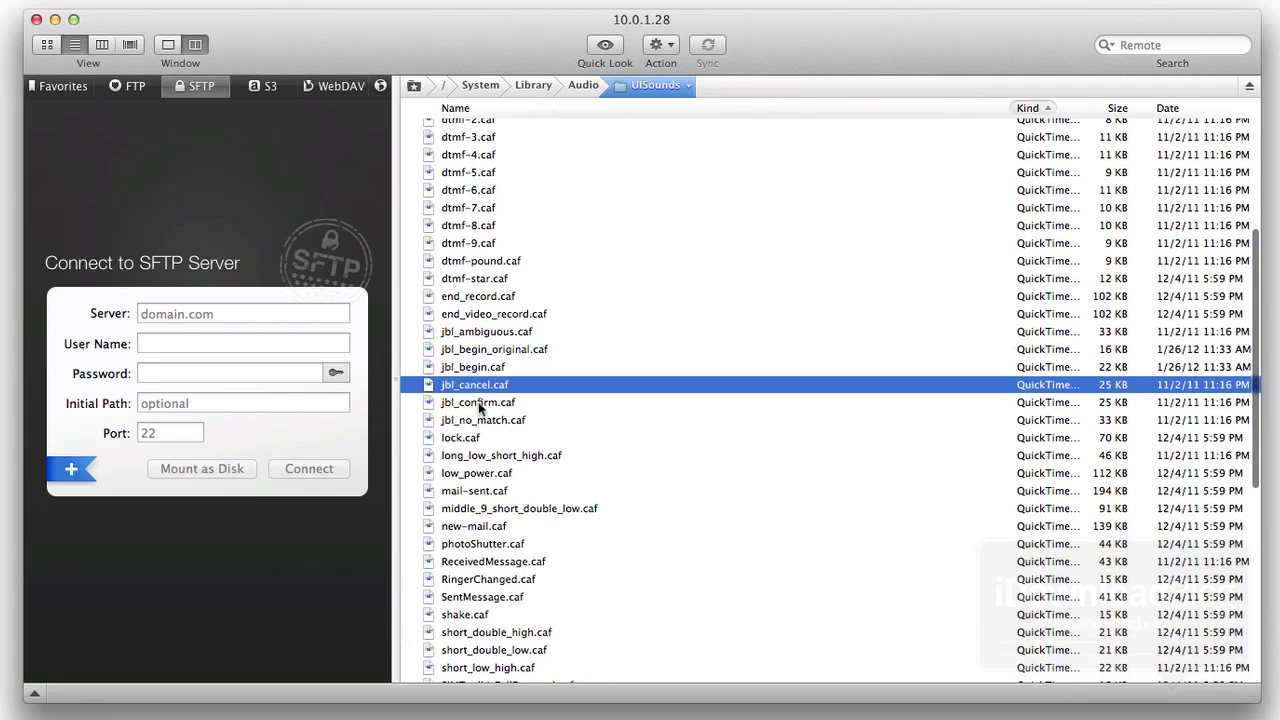
{"action": "left_click", "coordinate": [479, 403]}
{"action": "left_click", "coordinate": [476, 420]}
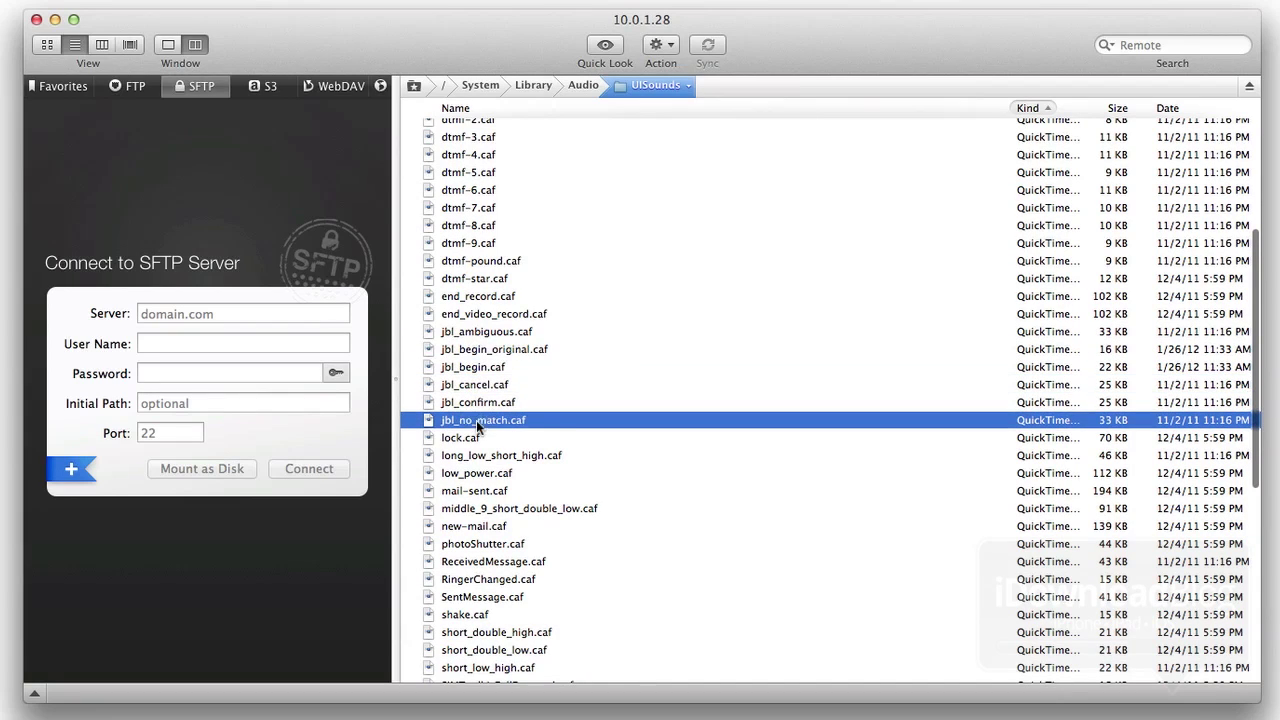
{"action": "left_click", "coordinate": [487, 370]}
Copy jbl_begin_original.caf to the desktop for a listen and delete the copy.
{"action": "left_click", "coordinate": [520, 351]}
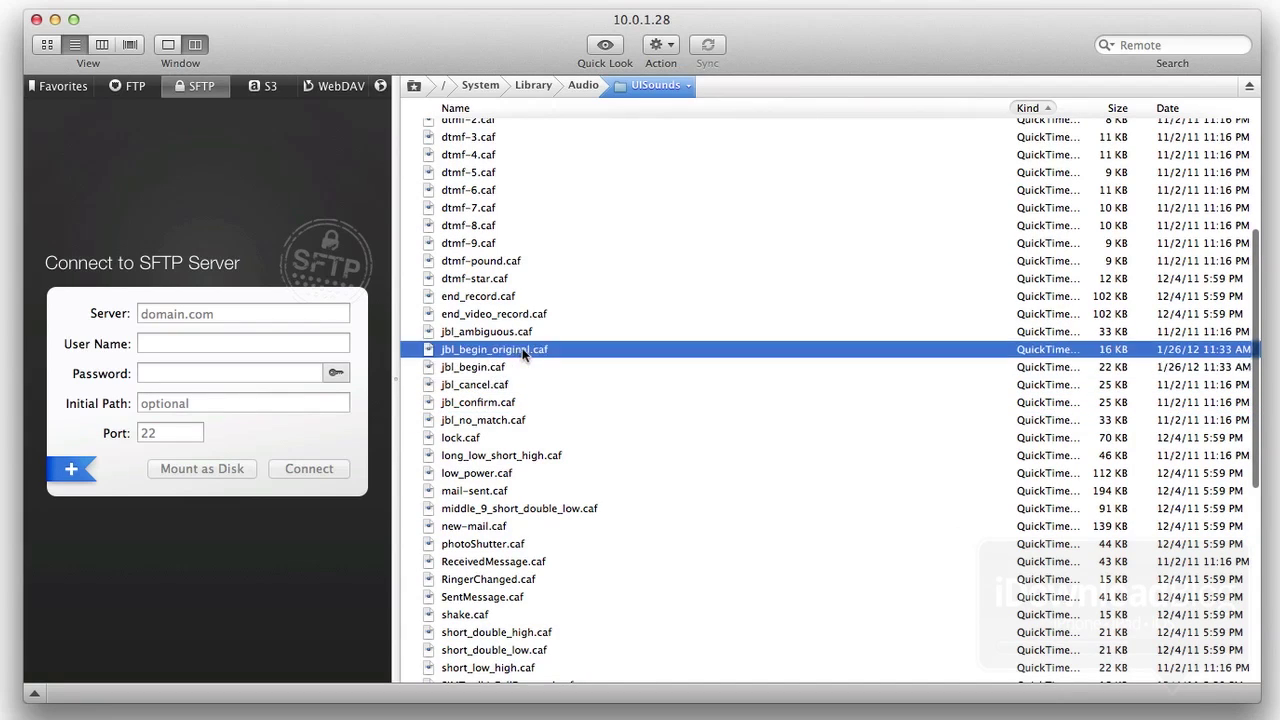
{"action": "left_click_drag", "start_coordinate": [806, 356], "coordinate": [224, 328]}
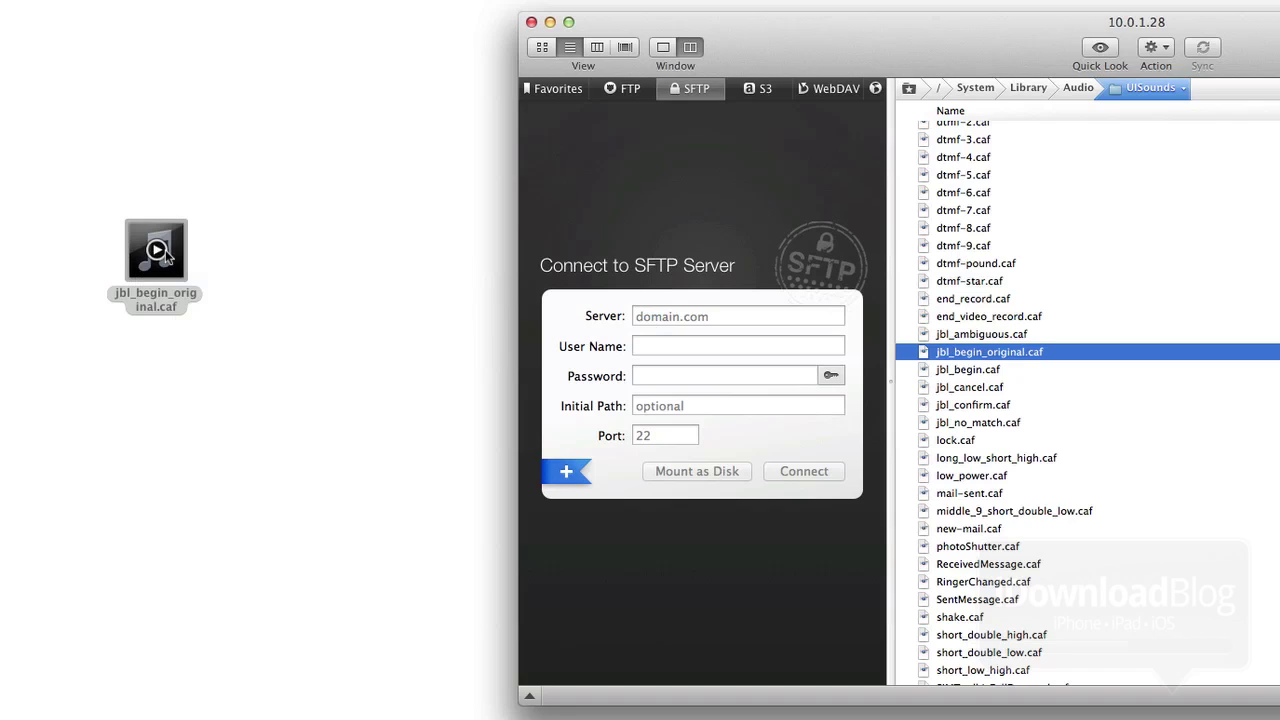
{"action": "left_click", "coordinate": [155, 254]}
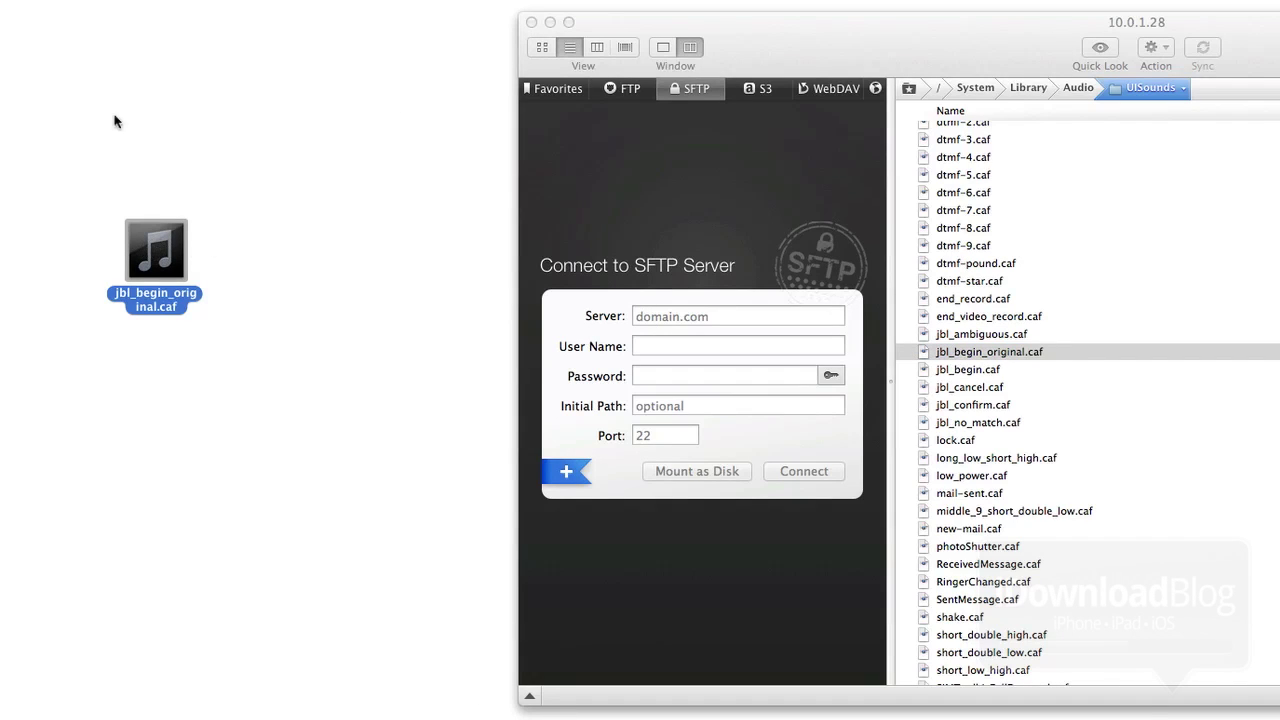
{"action": "mouse_move", "coordinate": [158, 252]}
{"action": "key", "text": "super+BackSpace"}
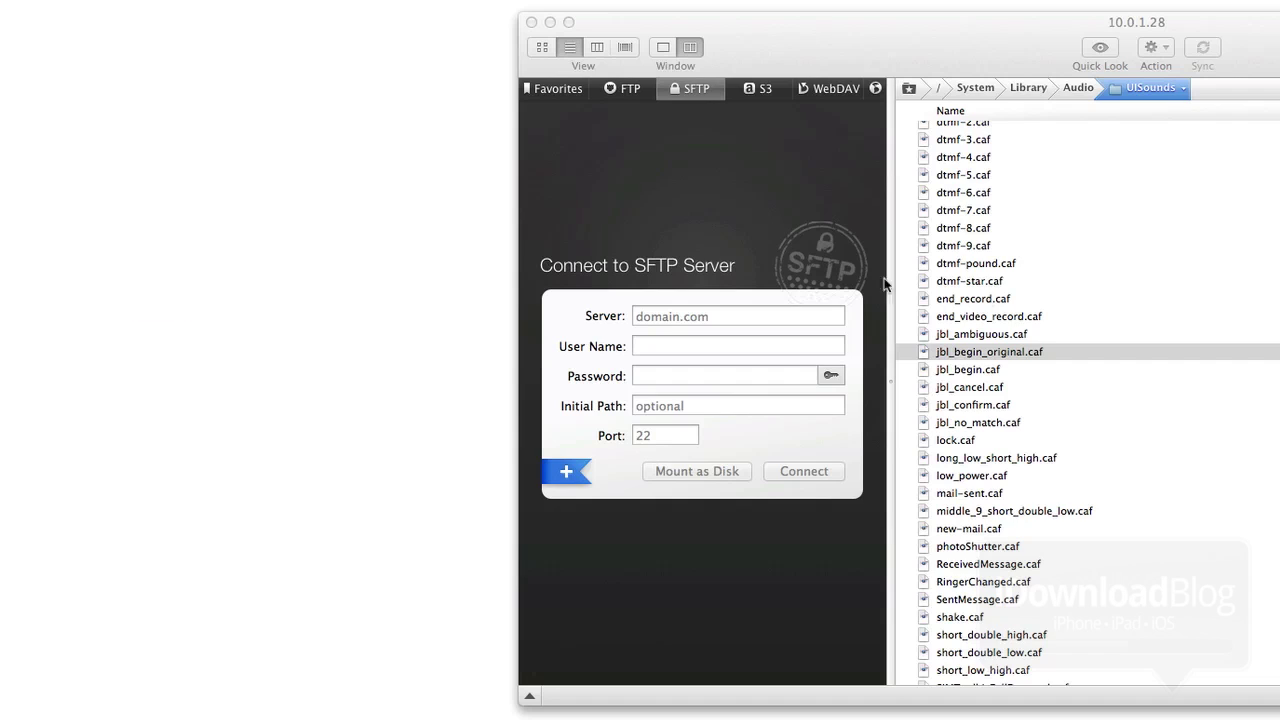
Copy jbl_begin.caf to the desktop for a listen and delete the copy.
{"action": "left_click", "coordinate": [995, 372]}
{"action": "left_click", "coordinate": [995, 372]}
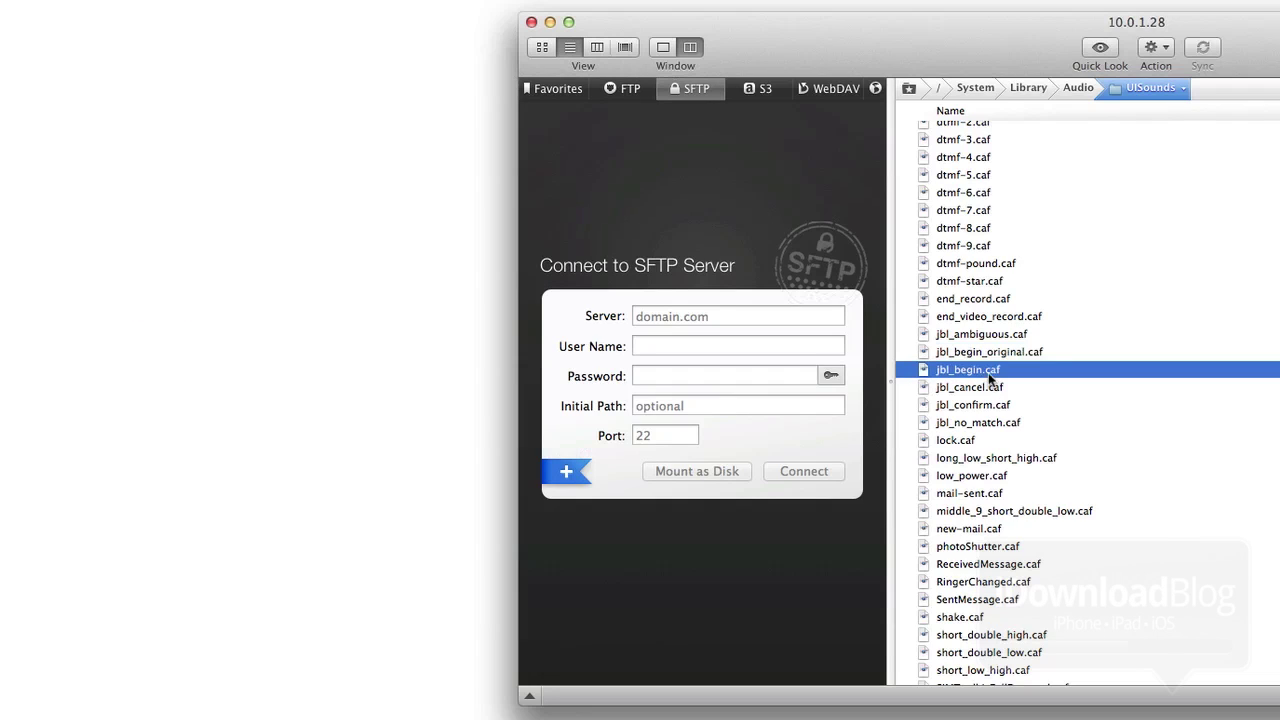
{"action": "left_click_drag", "start_coordinate": [995, 374], "coordinate": [155, 370]}
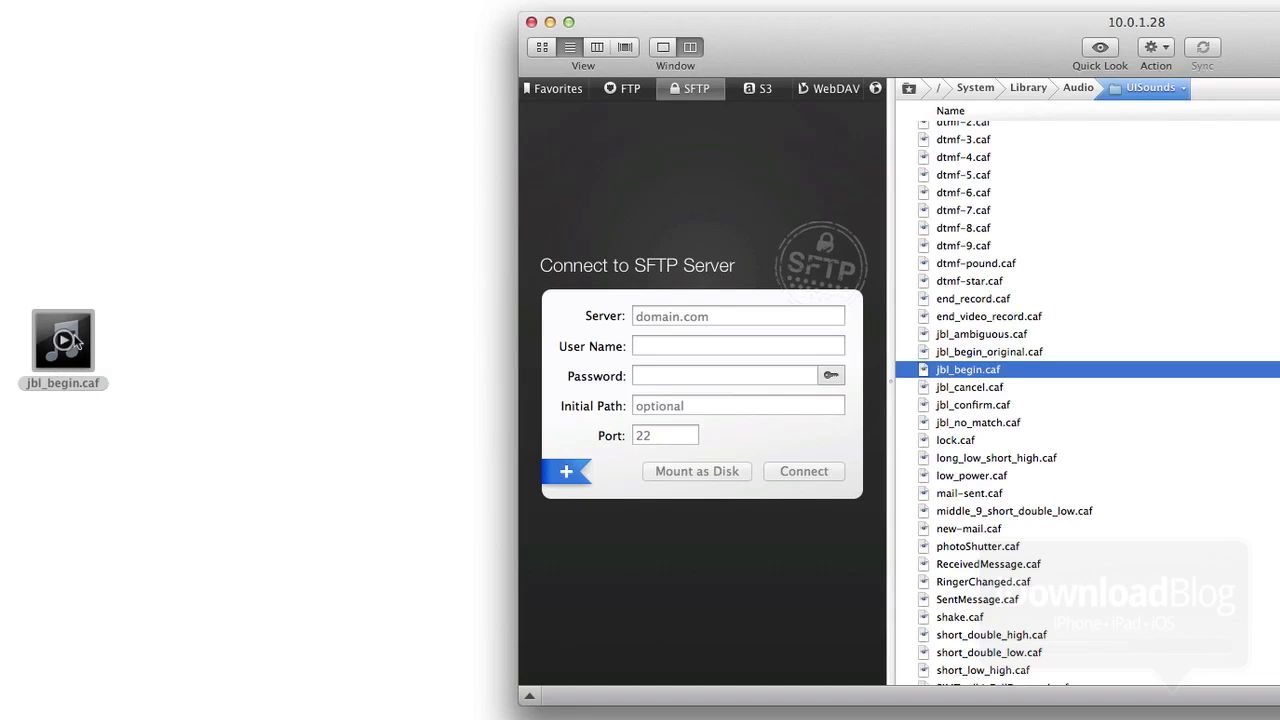
{"action": "left_click", "coordinate": [78, 342]}
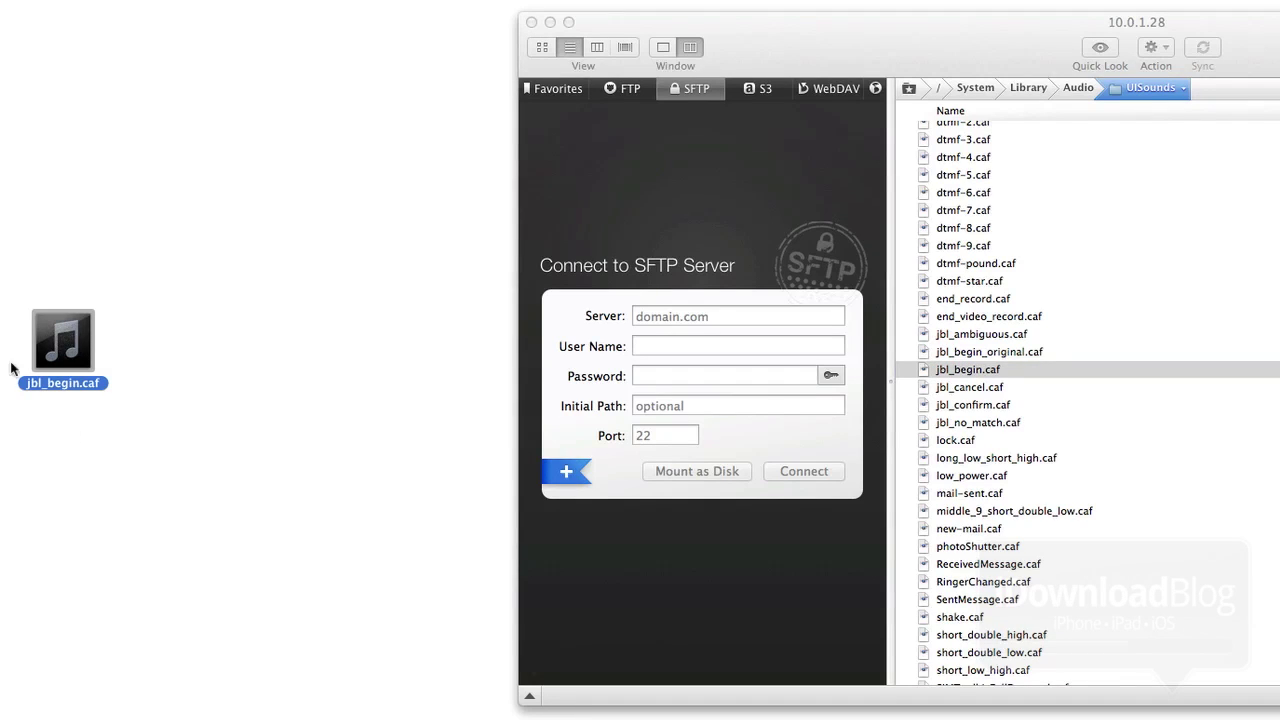
{"action": "left_click_drag", "start_coordinate": [165, 372], "coordinate": [29, 403]}
{"action": "key", "text": "super+BackSpace"}
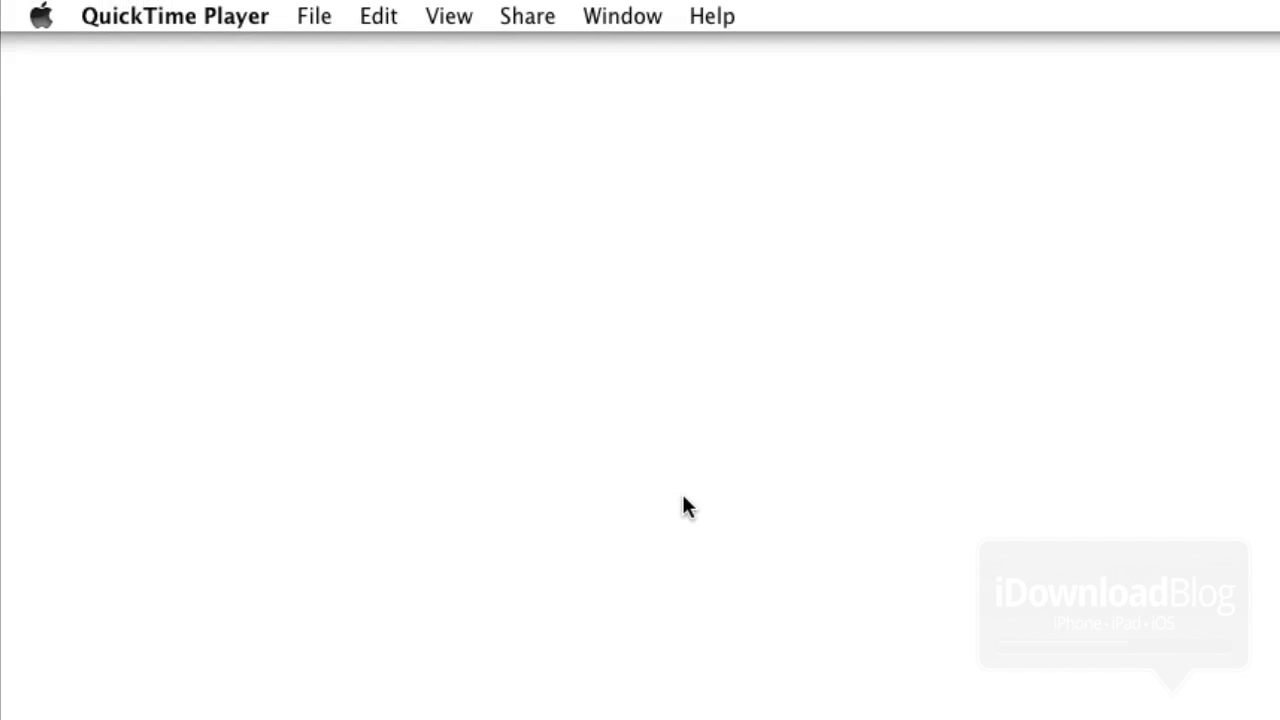
Make a new audio recording in QuickTime Player and trim off the silence before and after the sound.
{"action": "left_click", "coordinate": [308, 12]}
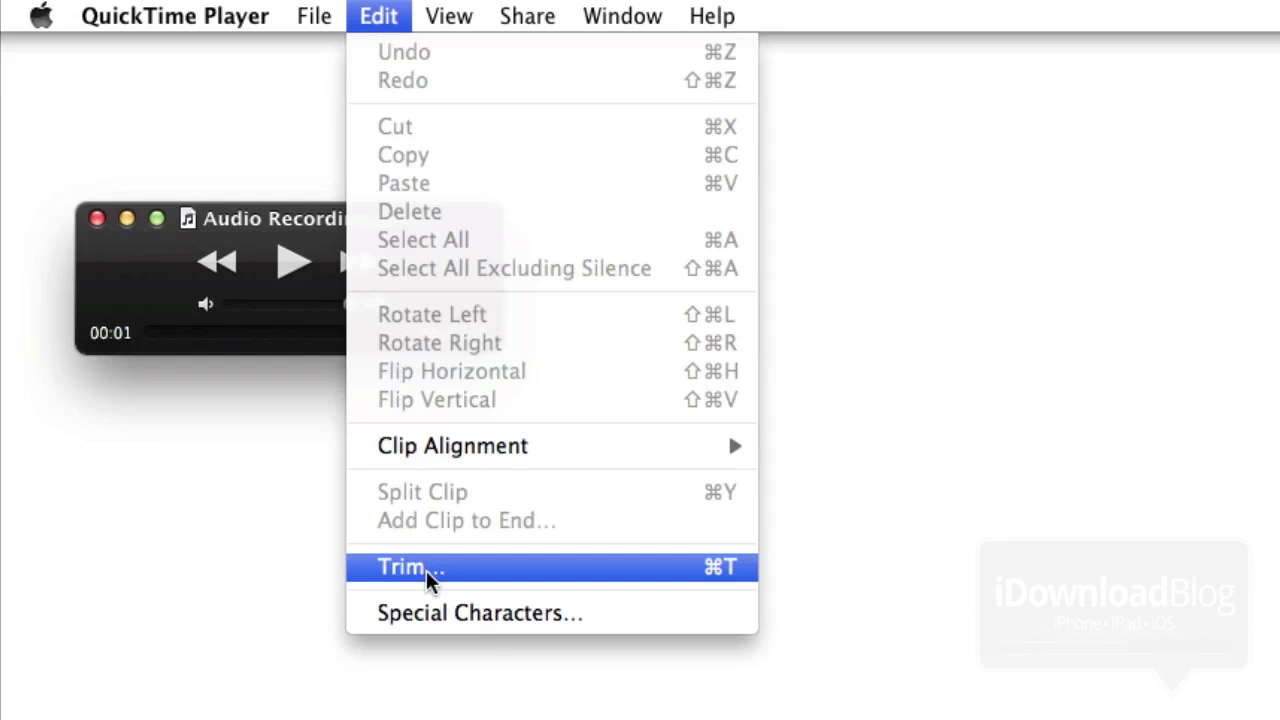
{"action": "left_click", "coordinate": [425, 568]}
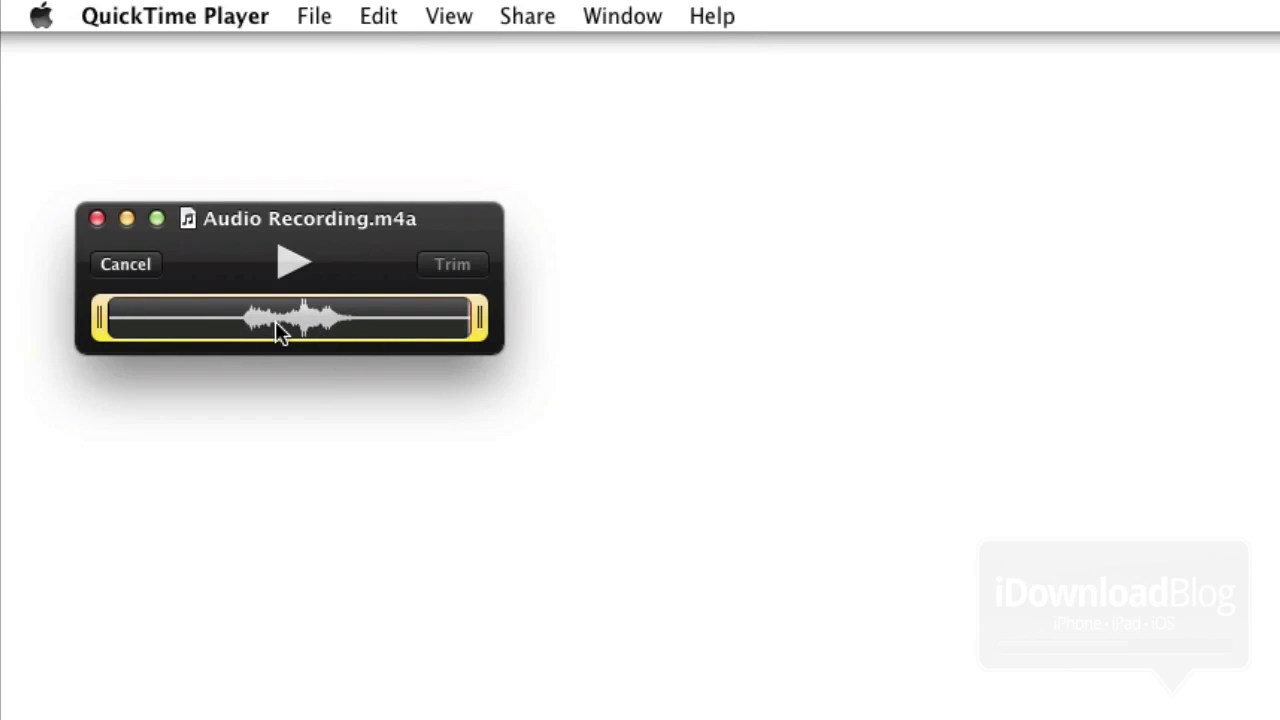
{"action": "left_click_drag", "start_coordinate": [97, 322], "coordinate": [224, 340]}
{"action": "left_click_drag", "start_coordinate": [465, 316], "coordinate": [387, 357]}
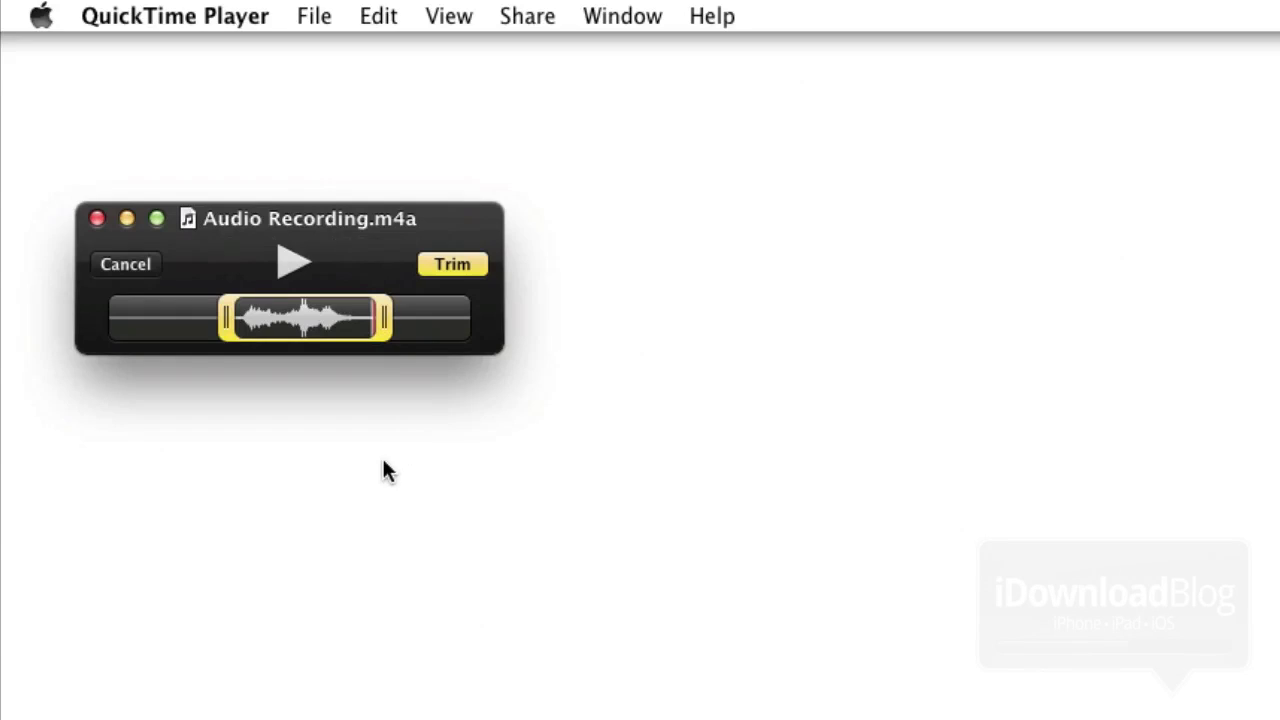
{"action": "left_click", "coordinate": [292, 262]}
{"action": "left_click", "coordinate": [454, 264]}
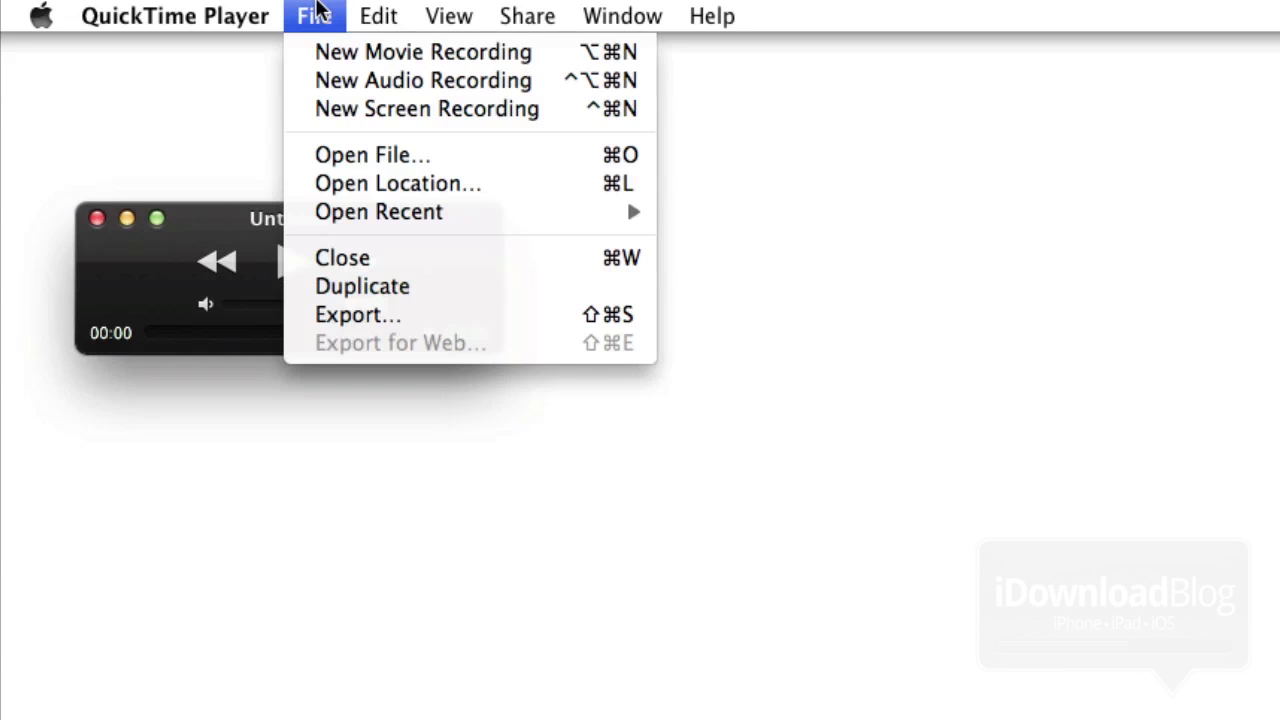
Export the trimmed recording to the Desktop as heyjeff.m4a in the Audio Only format.
{"action": "left_click", "coordinate": [378, 314]}
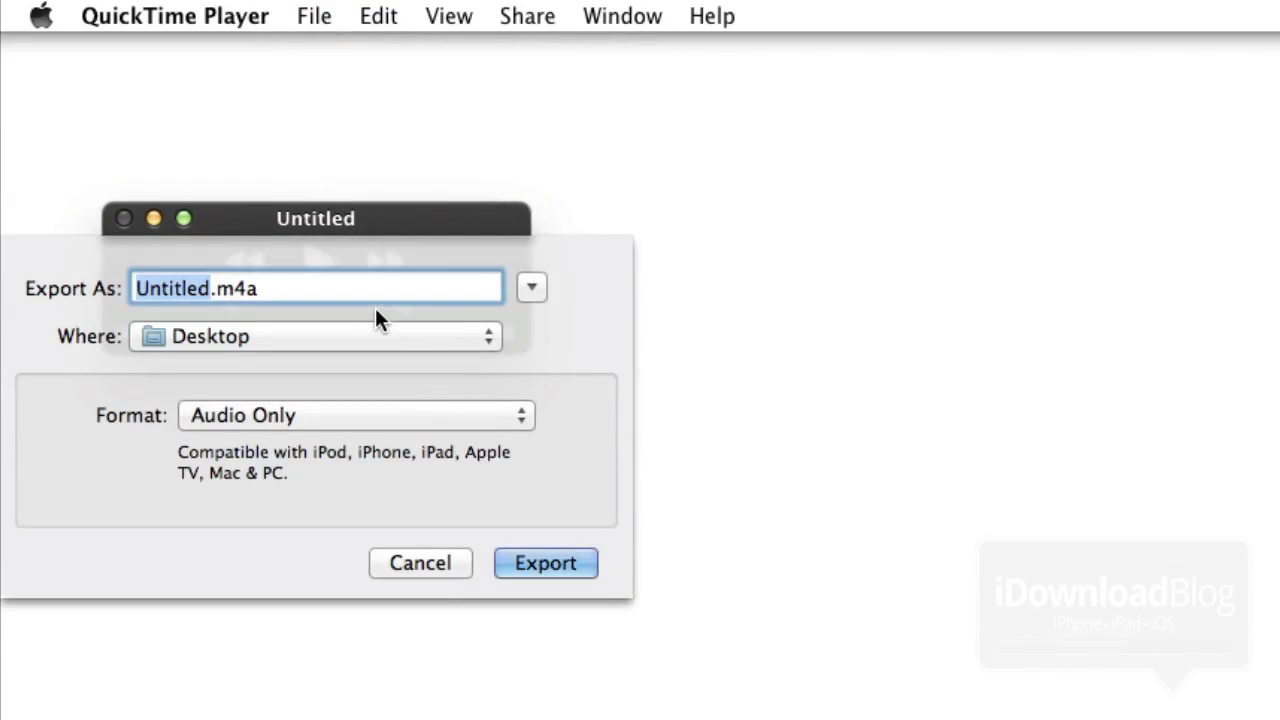
{"action": "type", "text": "hey"}
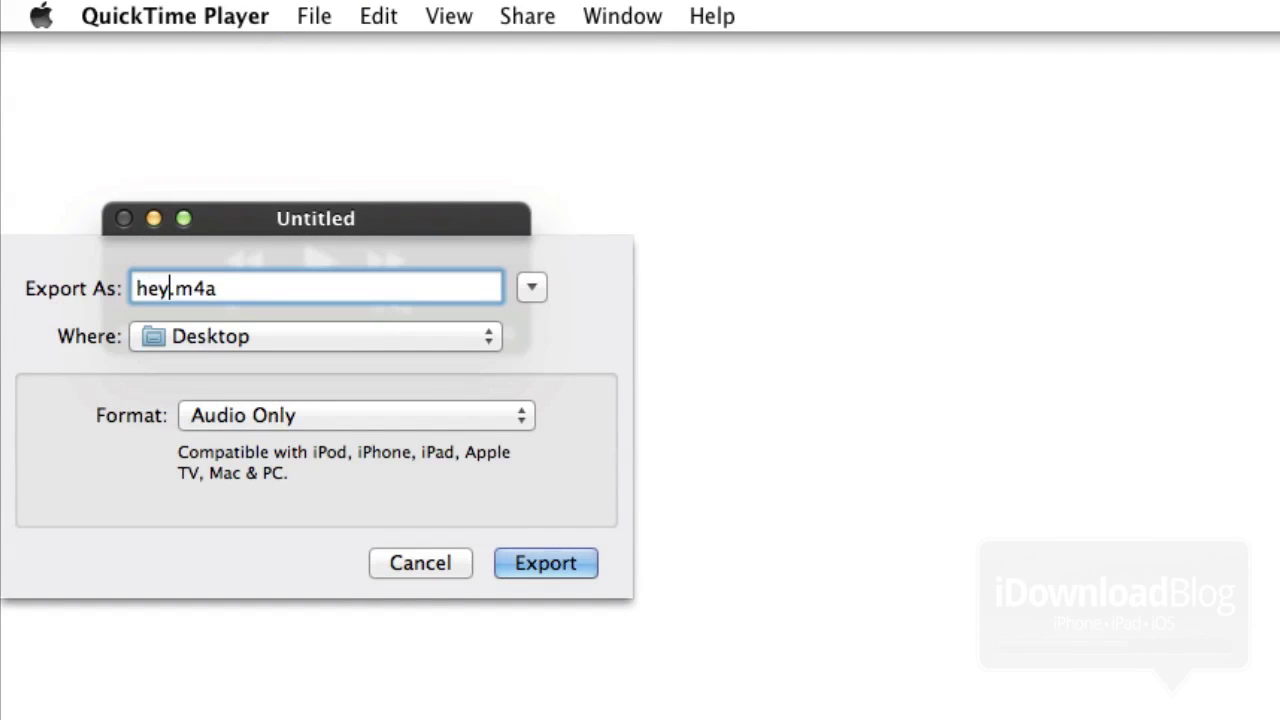
{"action": "type", "text": "jeff"}
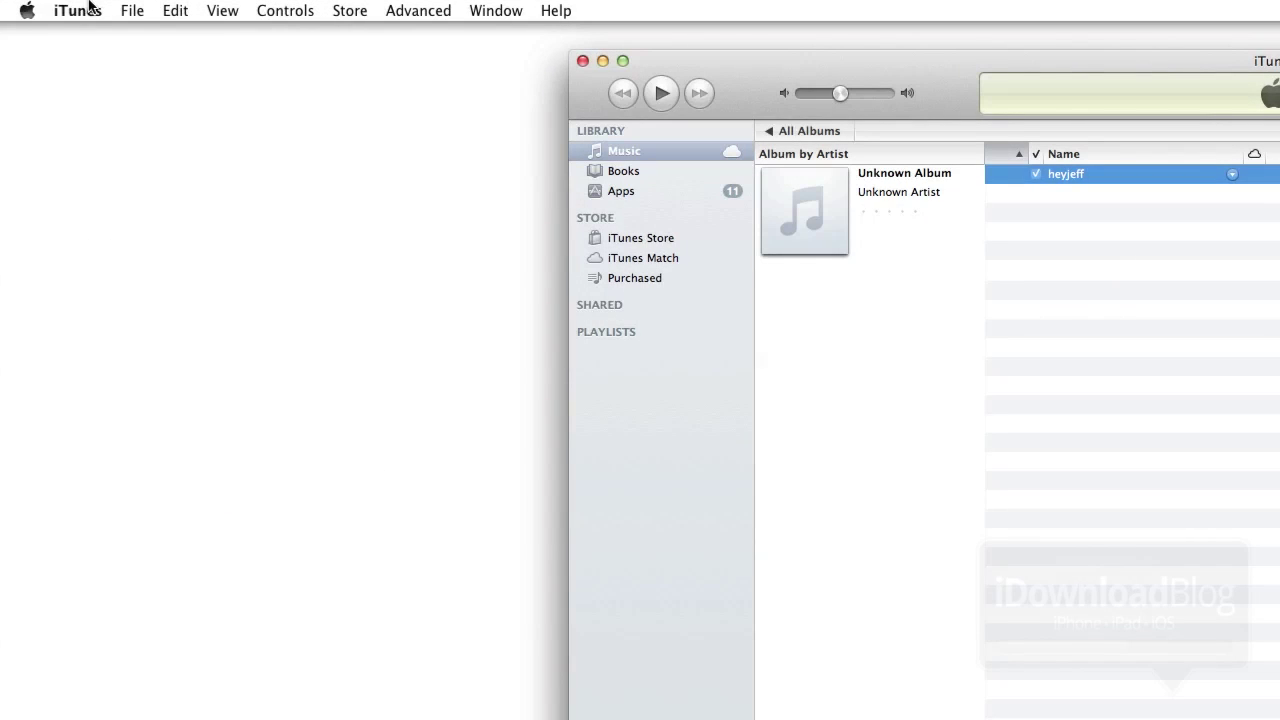
Switch to iTunes and set its import settings to use the AIFF Encoder.
{"action": "left_click", "coordinate": [78, 8]}
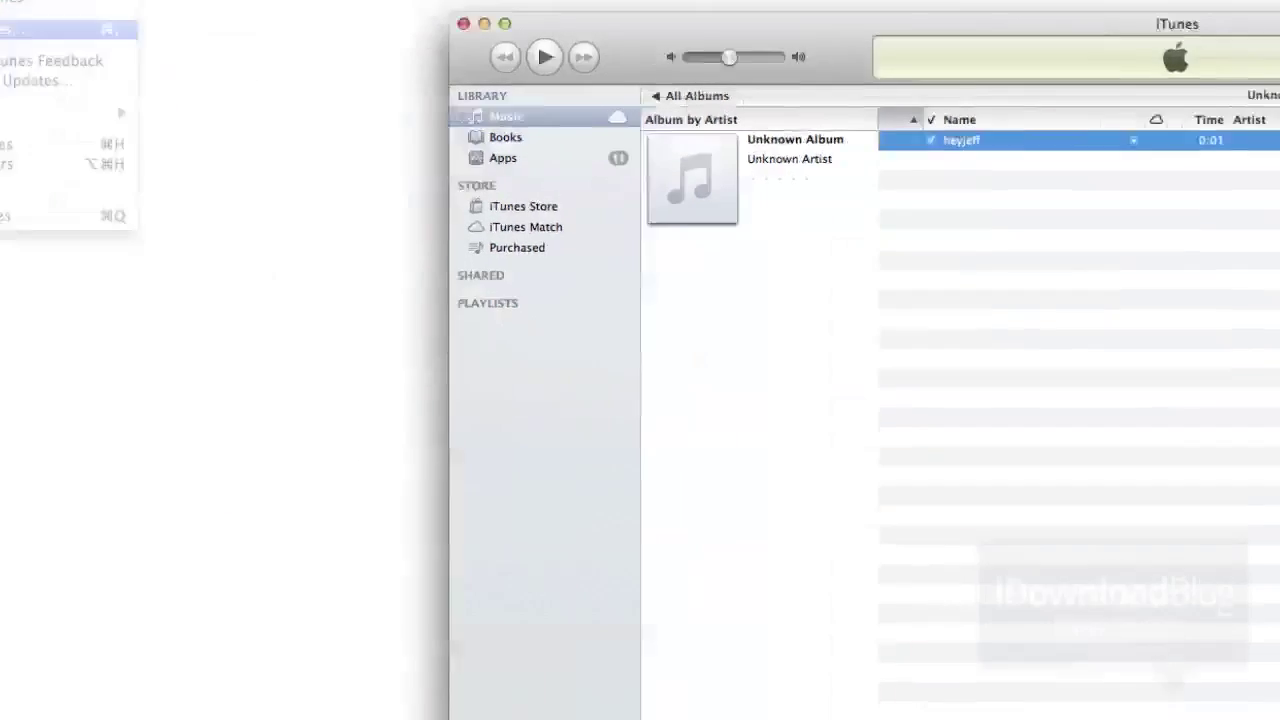
{"action": "left_click", "coordinate": [60, 30]}
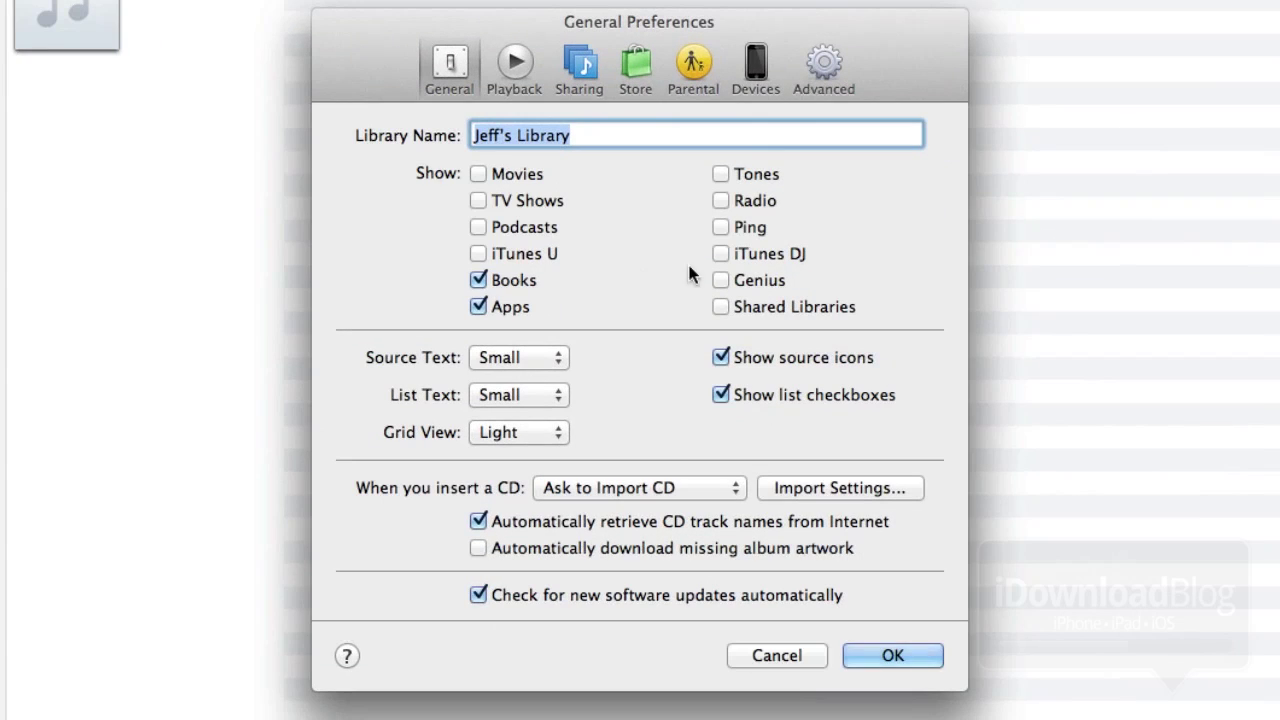
{"action": "left_click", "coordinate": [894, 494]}
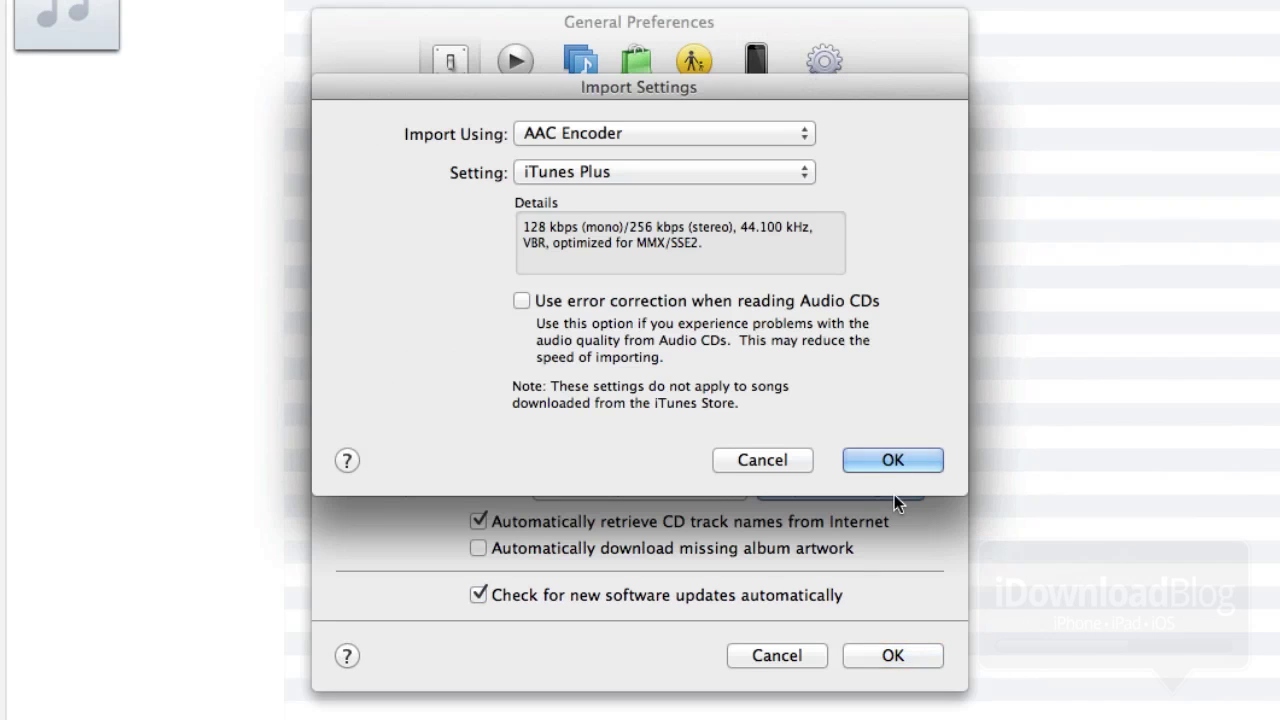
{"action": "left_click", "coordinate": [655, 135]}
{"action": "left_click", "coordinate": [655, 154]}
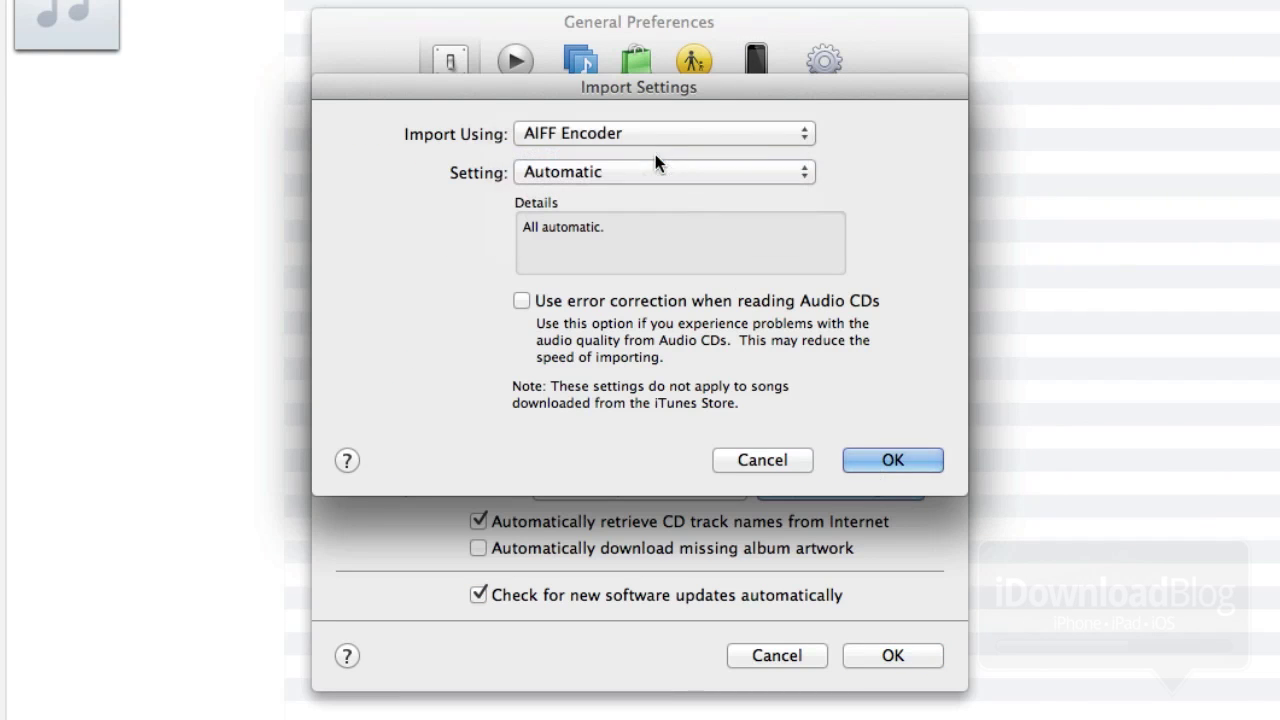
{"action": "left_click", "coordinate": [886, 456]}
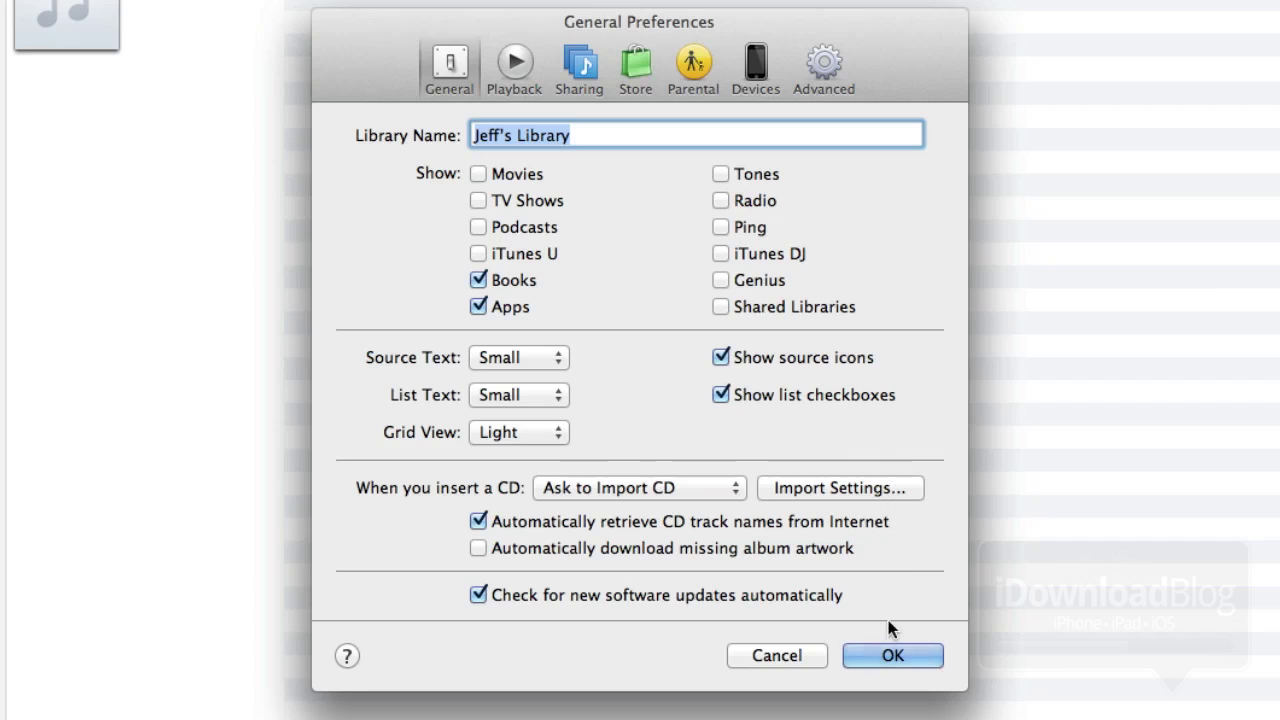
{"action": "left_click", "coordinate": [890, 655]}
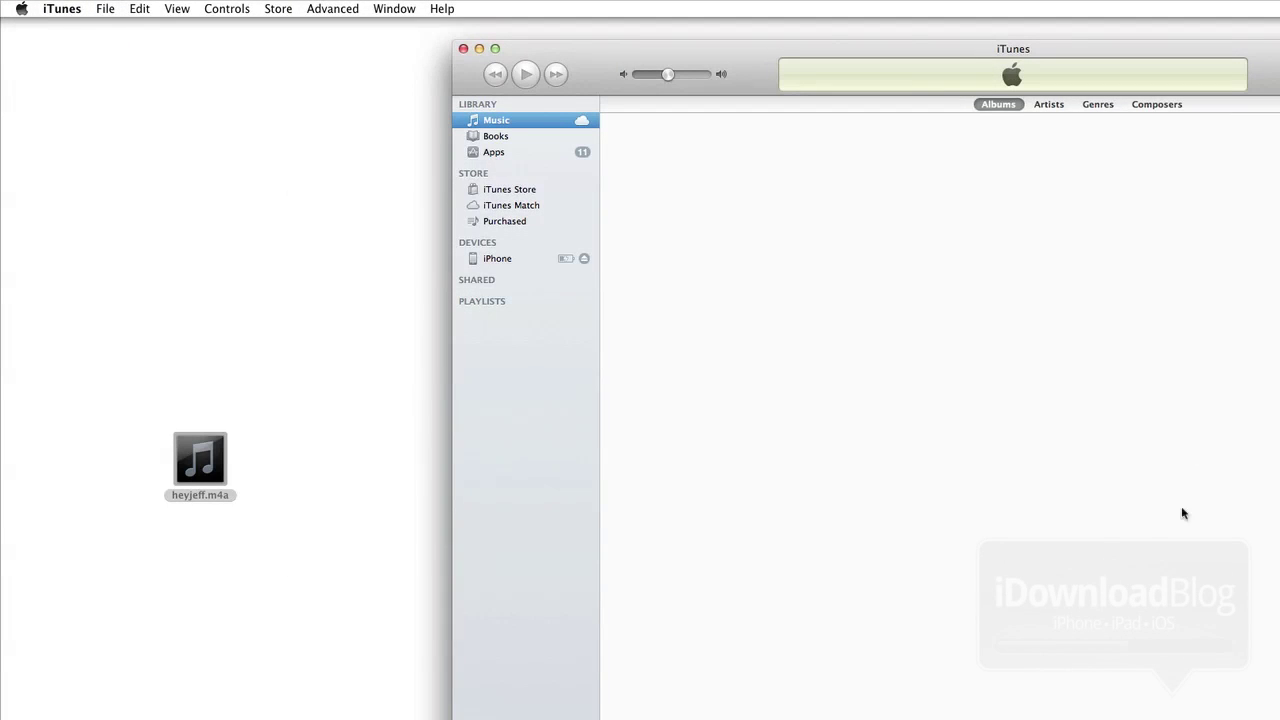
Add heyjeff.m4a from the desktop to the iTunes music library.
{"action": "left_click", "coordinate": [226, 476]}
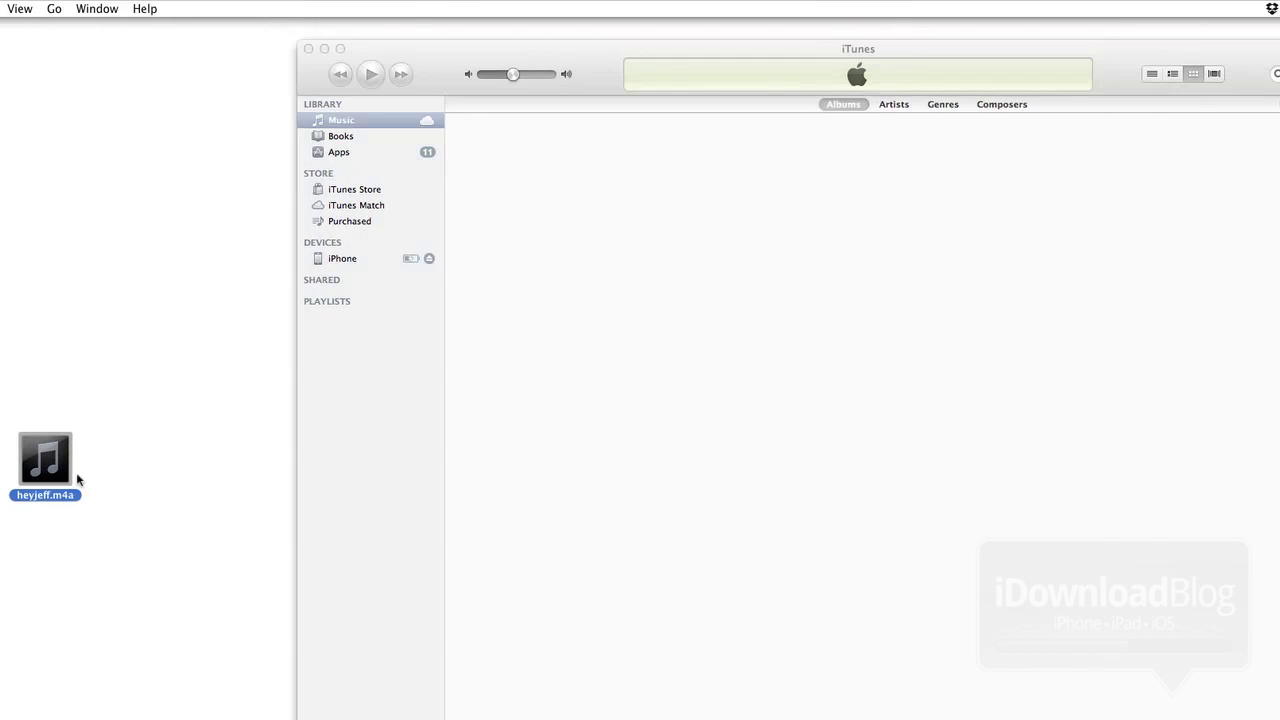
{"action": "mouse_move", "coordinate": [57, 468]}
{"action": "left_click_drag", "start_coordinate": [57, 484], "coordinate": [830, 442]}
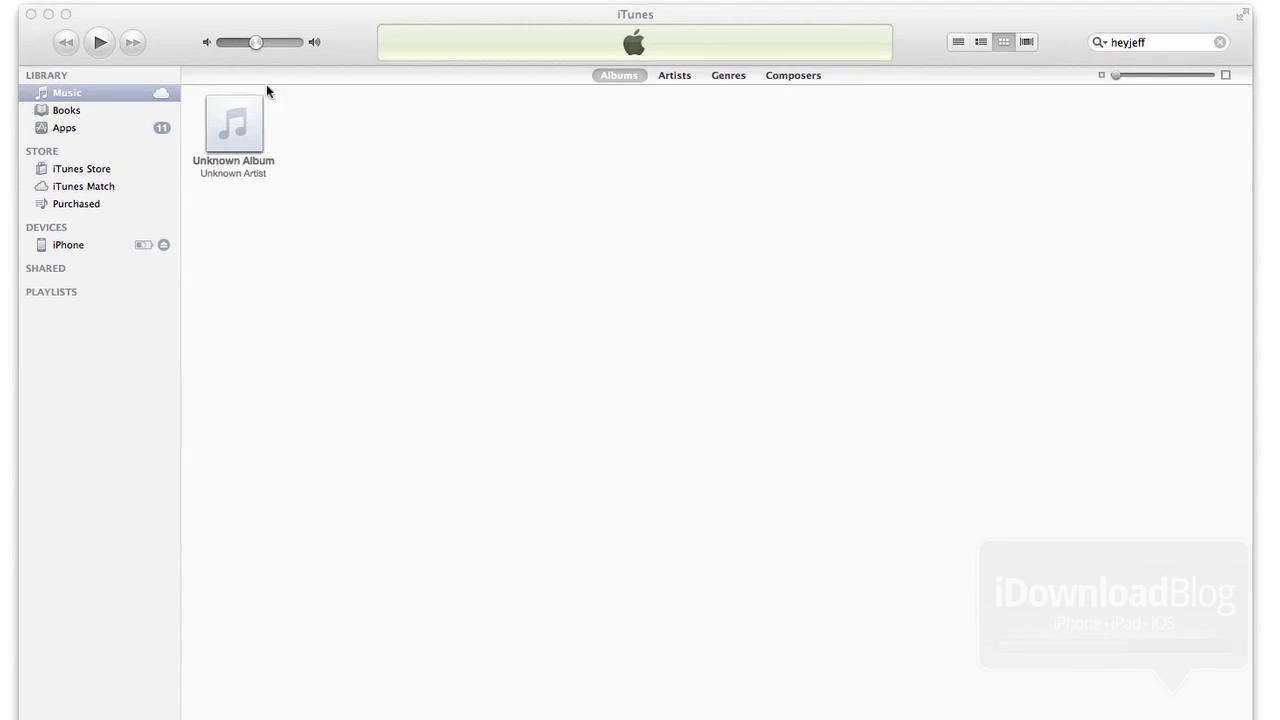
Create an AIFF version of the heyjeff track in Unknown Album and reveal the track's file in Finder.
{"action": "double_click", "coordinate": [260, 150]}
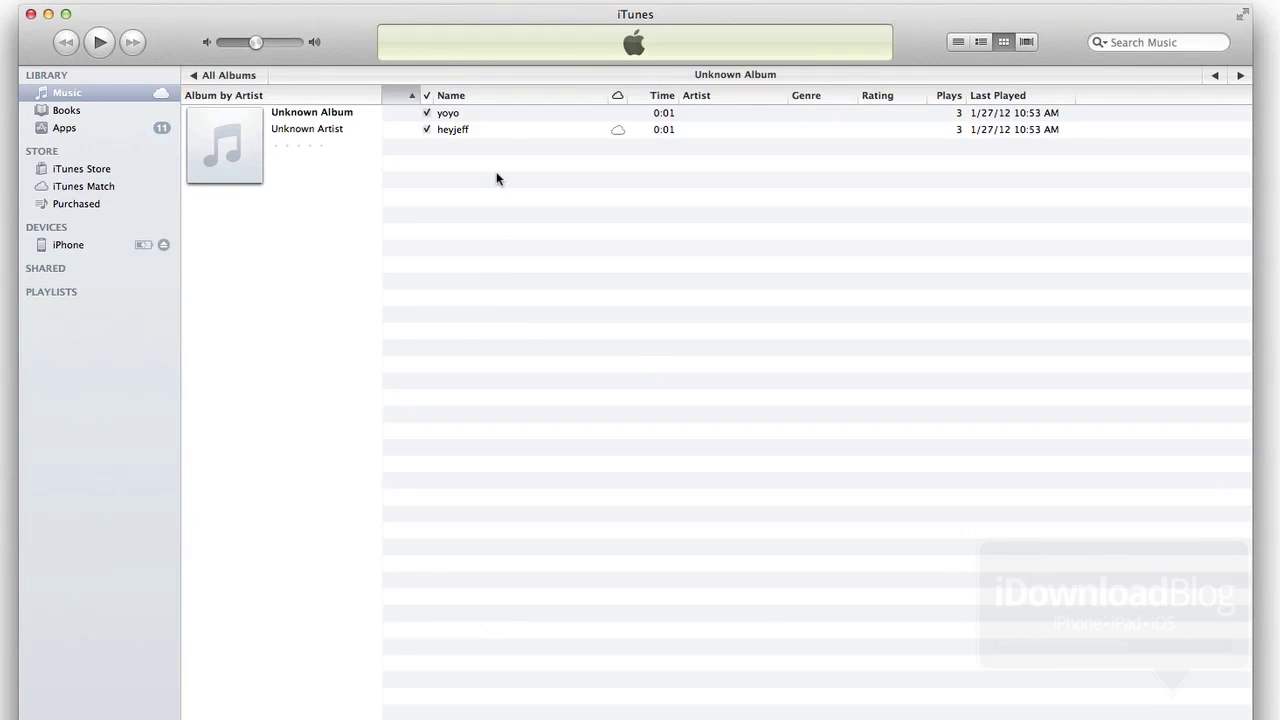
{"action": "right_click", "coordinate": [506, 130]}
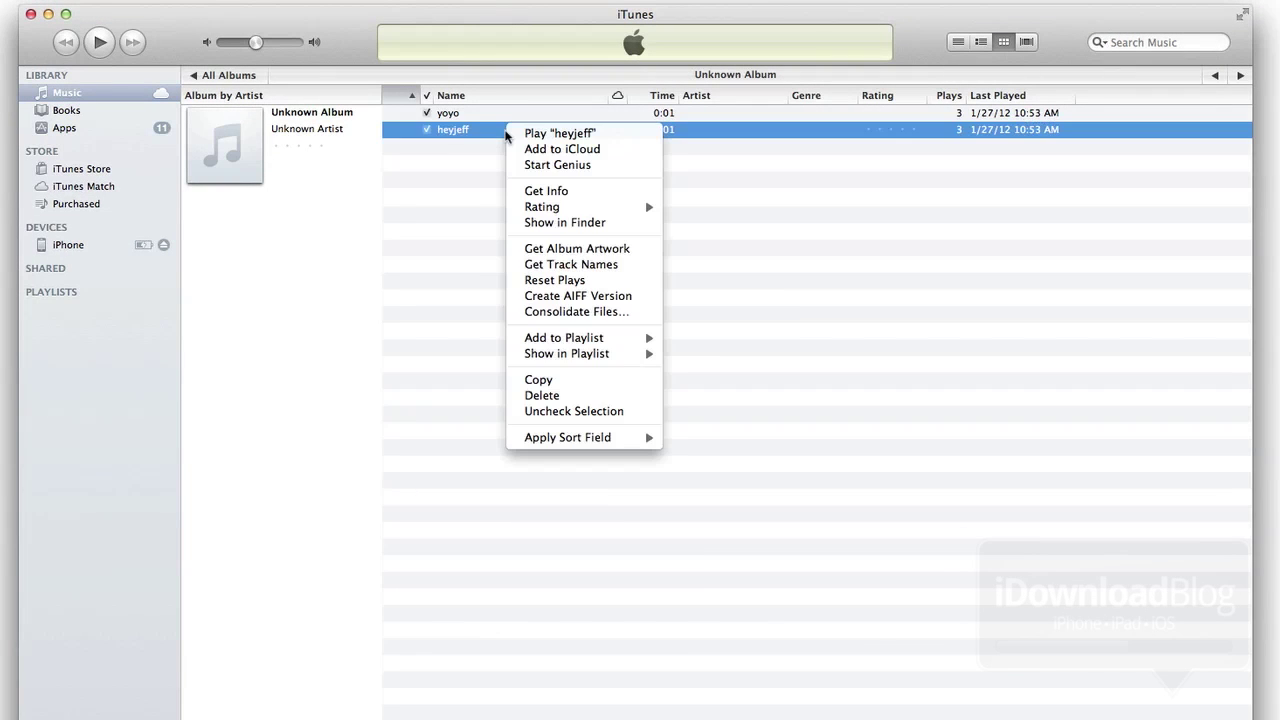
{"action": "left_click", "coordinate": [585, 296]}
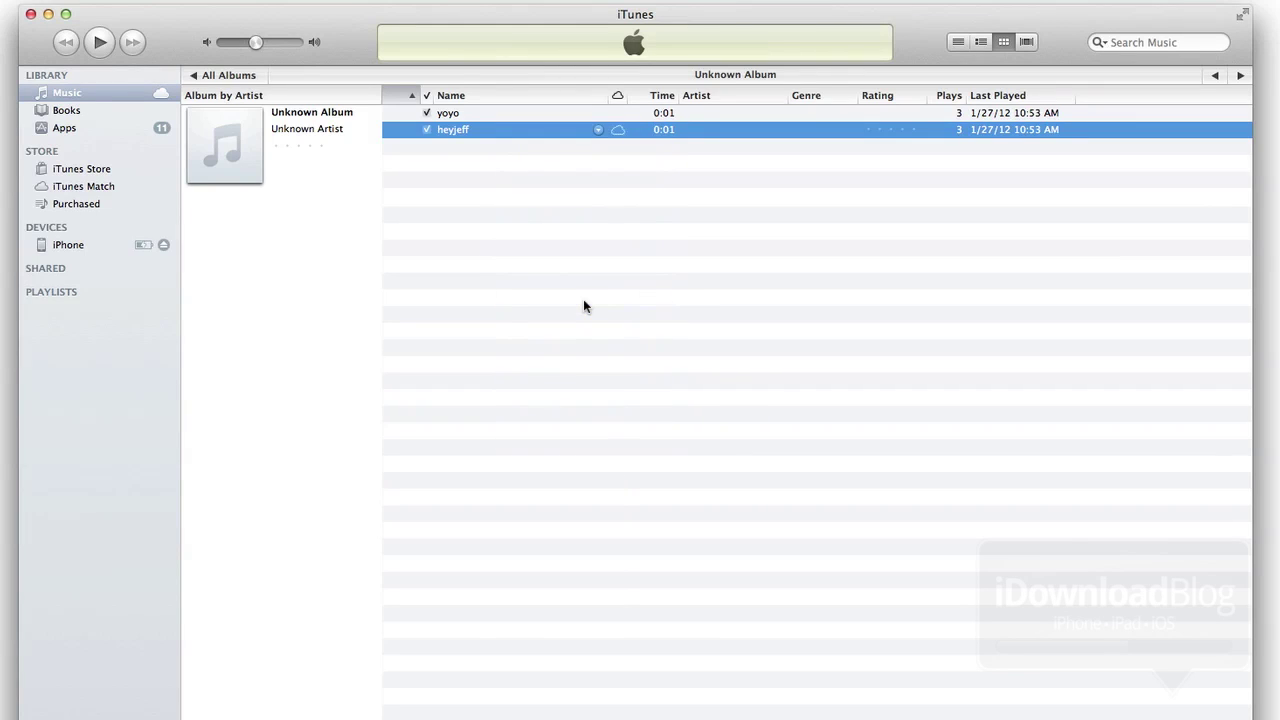
{"action": "right_click", "coordinate": [488, 131]}
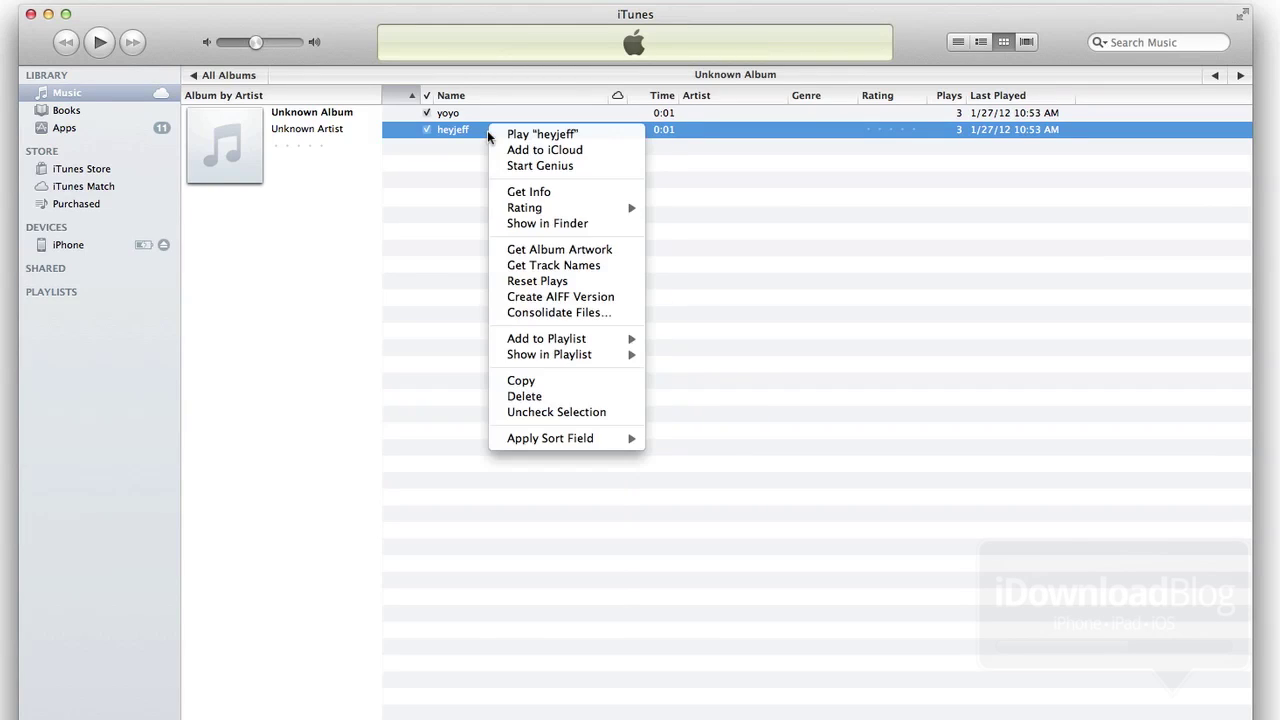
{"action": "left_click", "coordinate": [546, 224]}
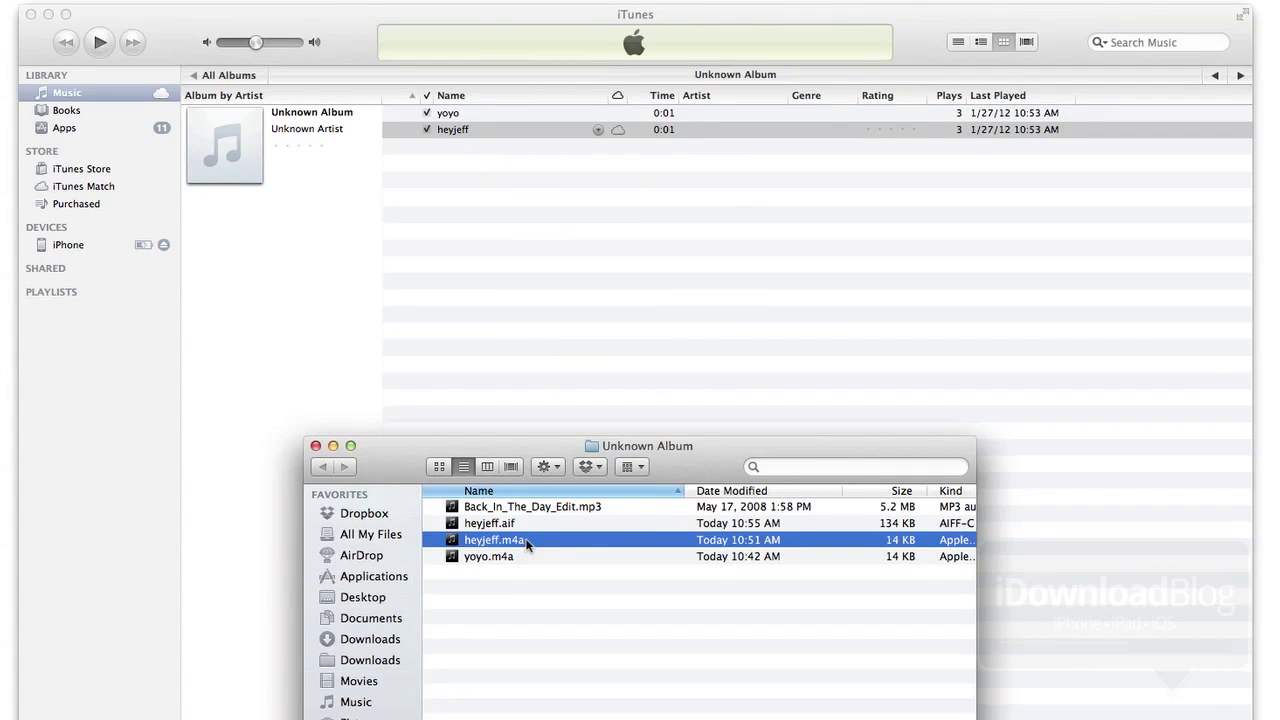
Copy heyjeff.aif from the Unknown Album folder to the desktop and close the folder window.
{"action": "left_click", "coordinate": [534, 528]}
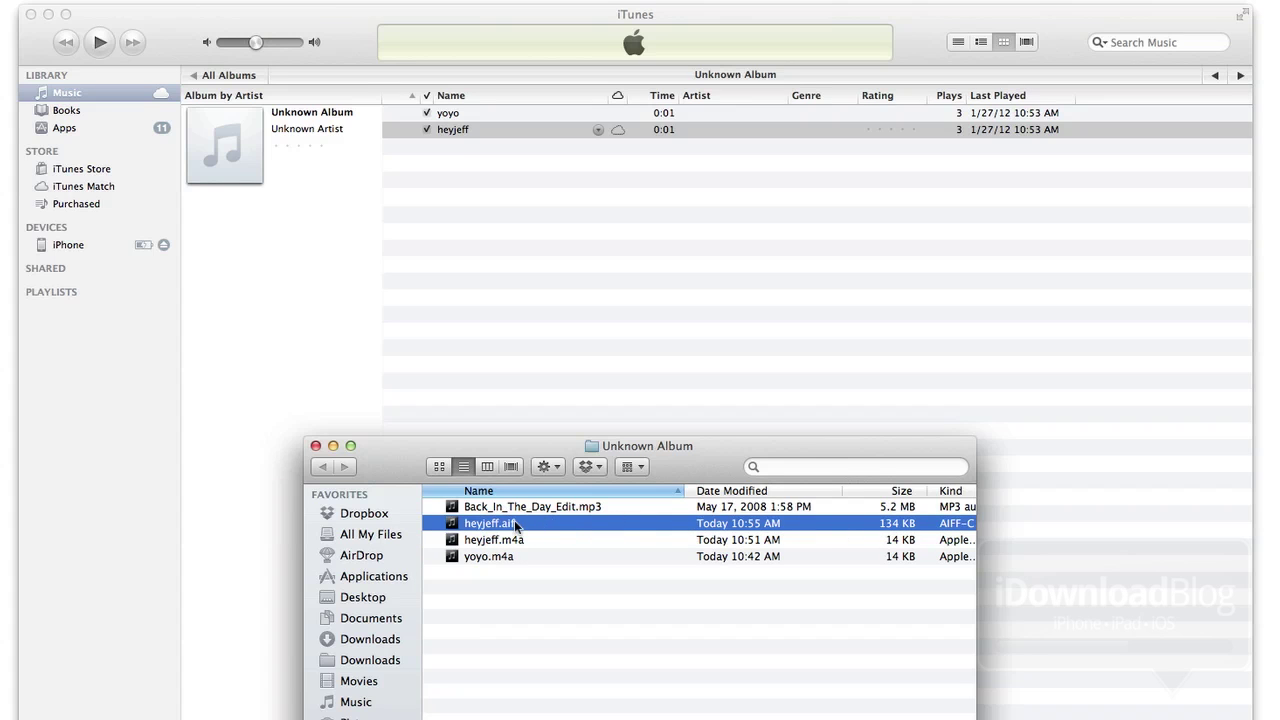
{"action": "left_click_drag", "start_coordinate": [514, 520], "coordinate": [201, 586]}
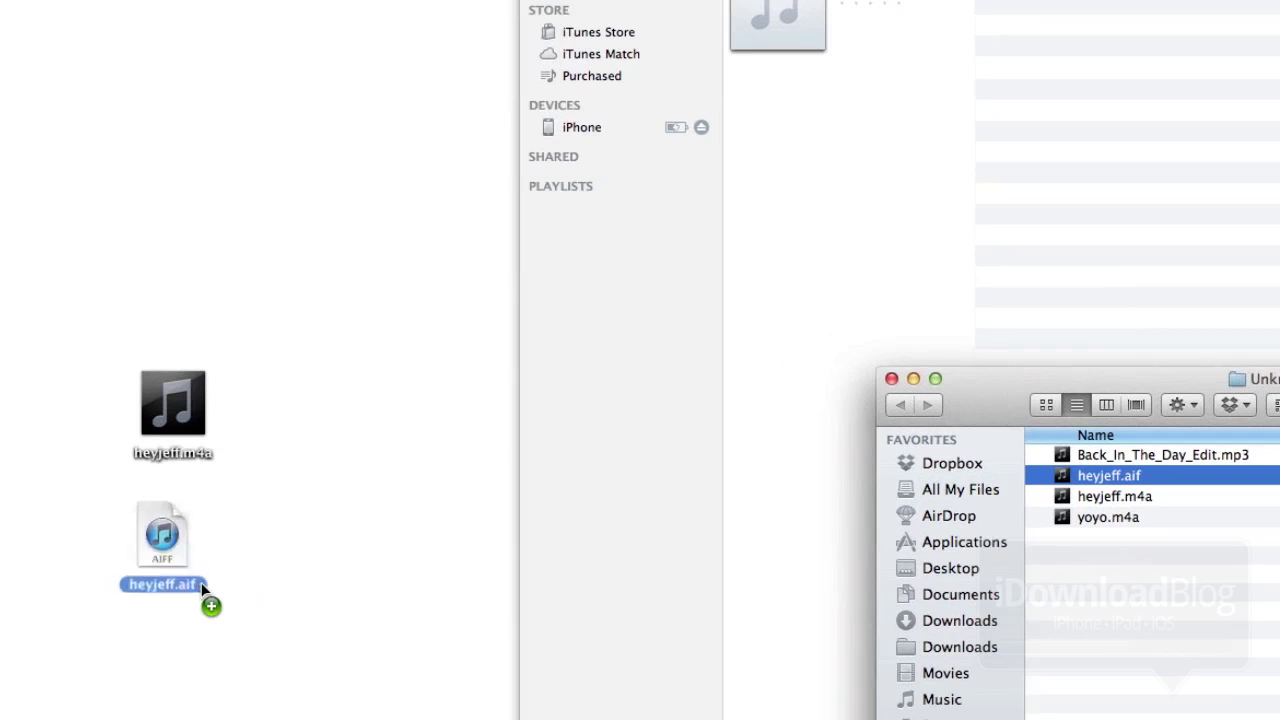
{"action": "left_click", "coordinate": [892, 380]}
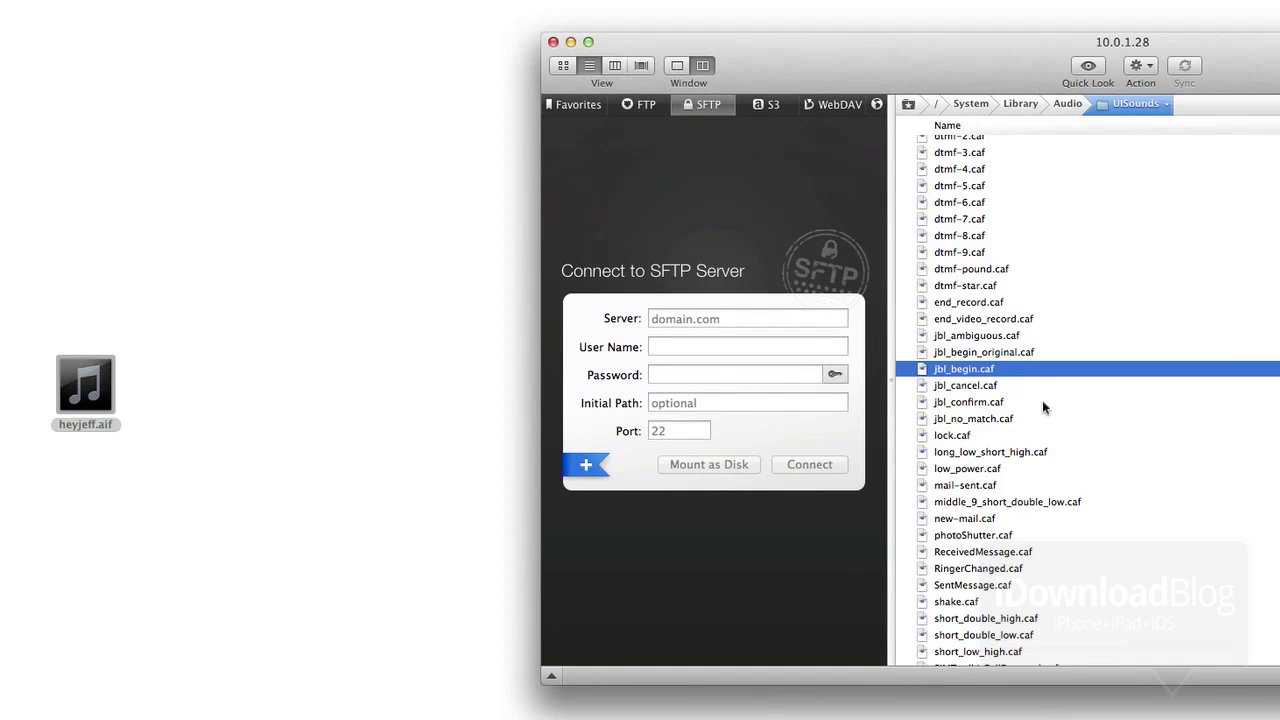
In the SFTP client, rename jbl_begin.caf in the iPhone's UISounds folder to jbl_begin.caf.old.
{"action": "left_click", "coordinate": [995, 372]}
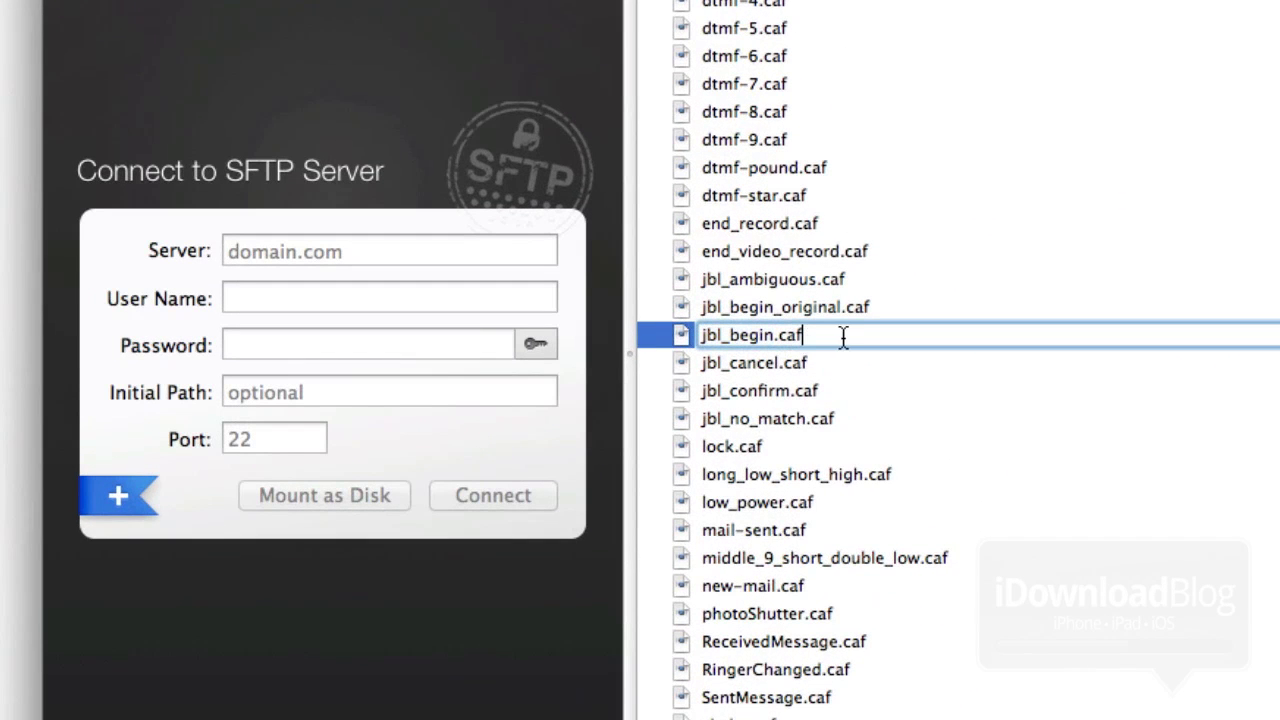
{"action": "type", "text": ".old"}
{"action": "key", "text": "Return"}
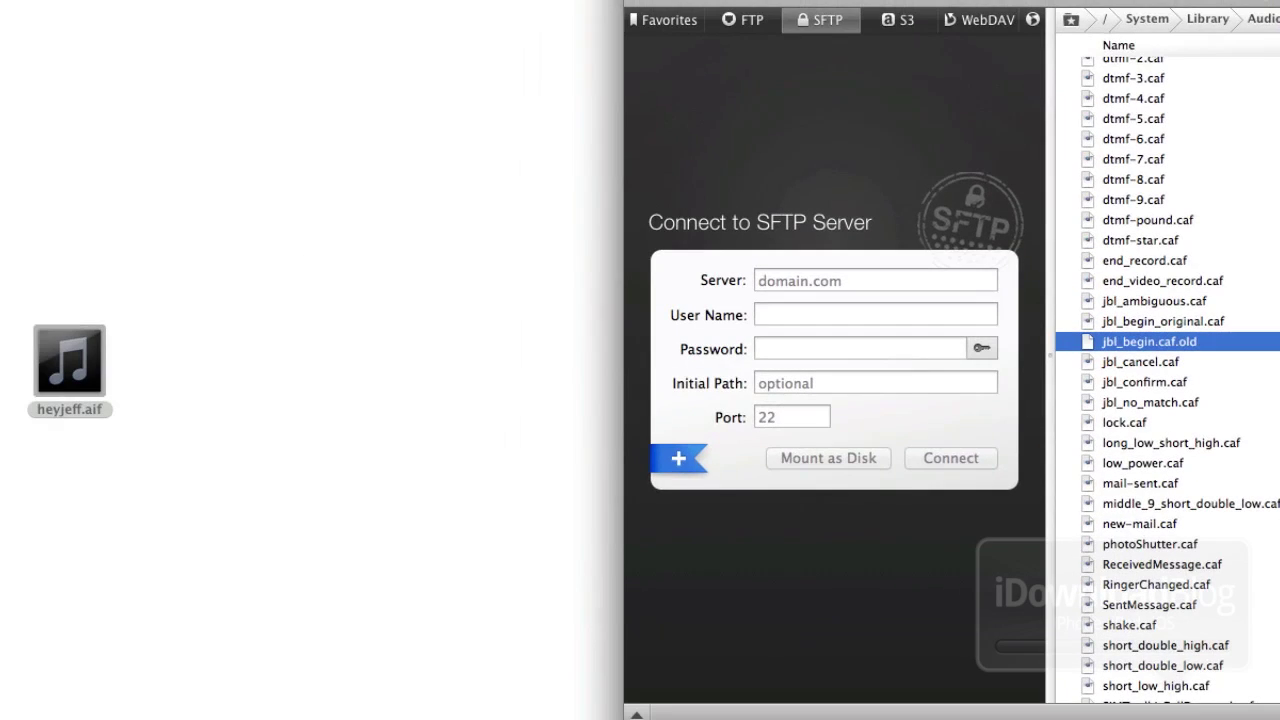
Rename the desktop's heyjeff.aif to jbl_begin.caf, accepting the .caf extension, and upload it to the iPhone's UISounds folder.
{"action": "left_click", "coordinate": [105, 409]}
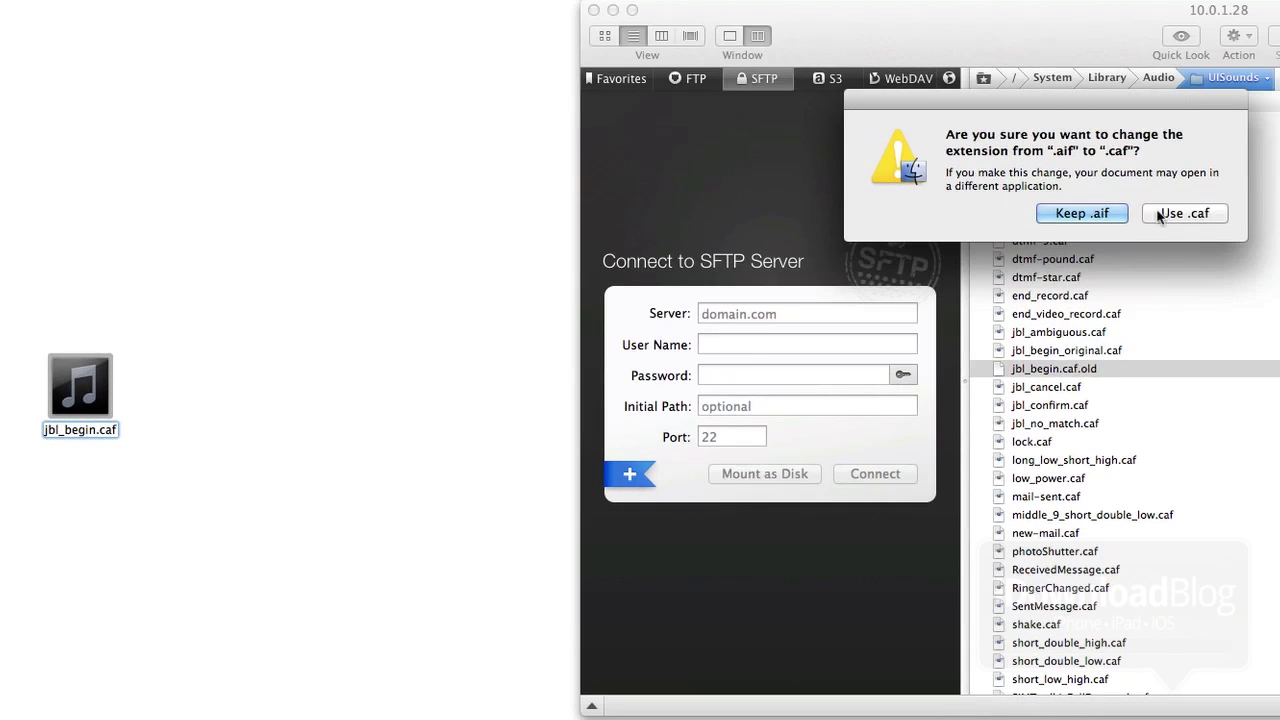
{"action": "left_click", "coordinate": [1196, 215]}
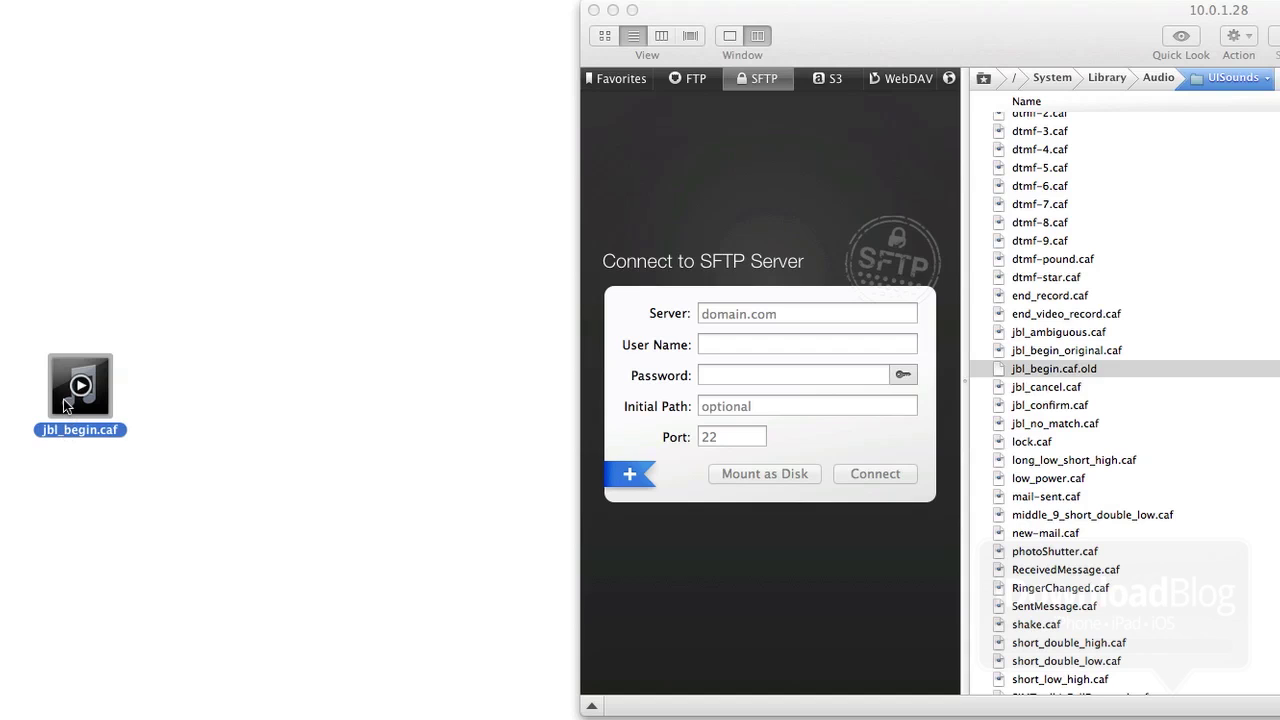
{"action": "left_click_drag", "start_coordinate": [63, 399], "coordinate": [1240, 352]}
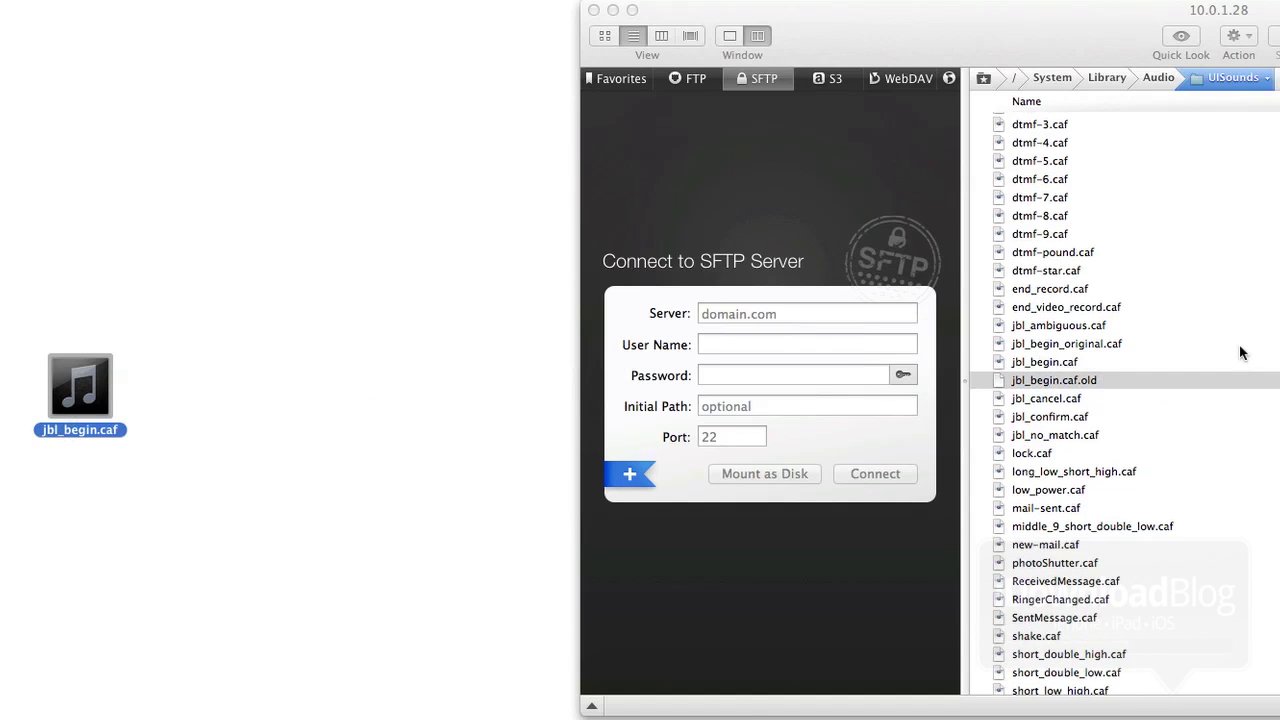
Play the uploaded jbl_begin.caf in a Quick Look preview and close the preview.
{"action": "left_click", "coordinate": [1041, 362]}
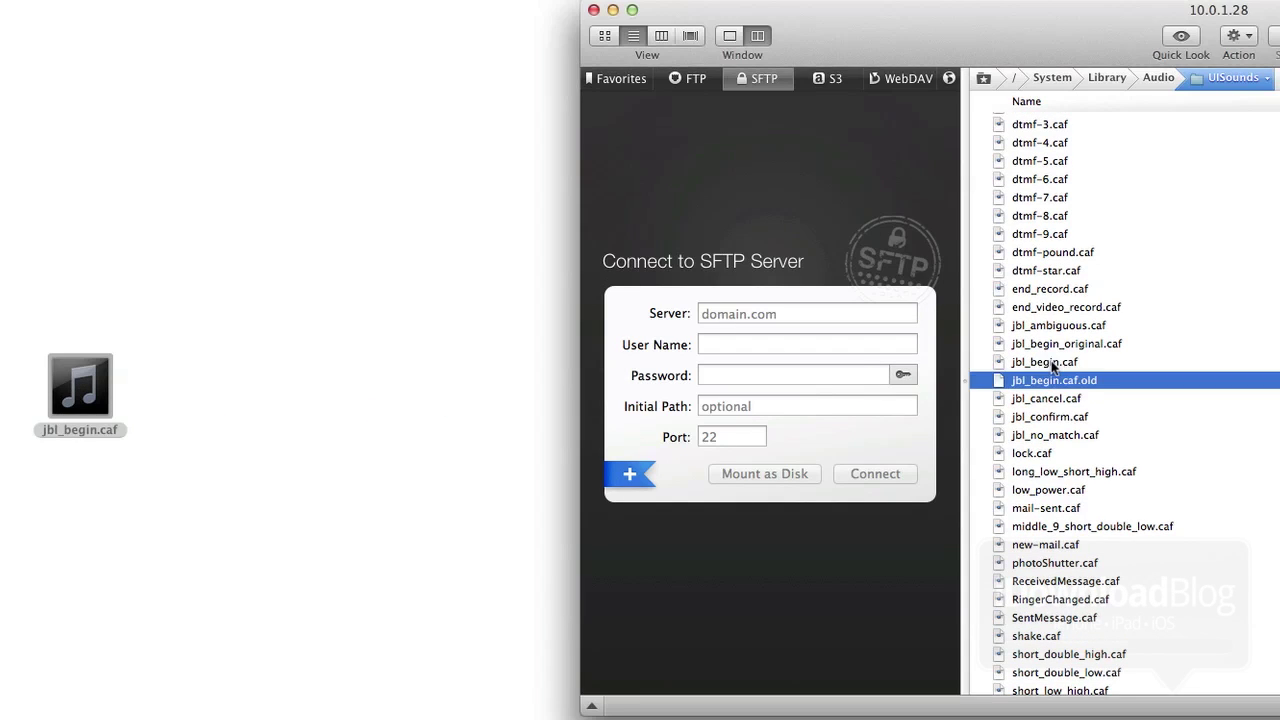
{"action": "left_click", "coordinate": [1041, 362]}
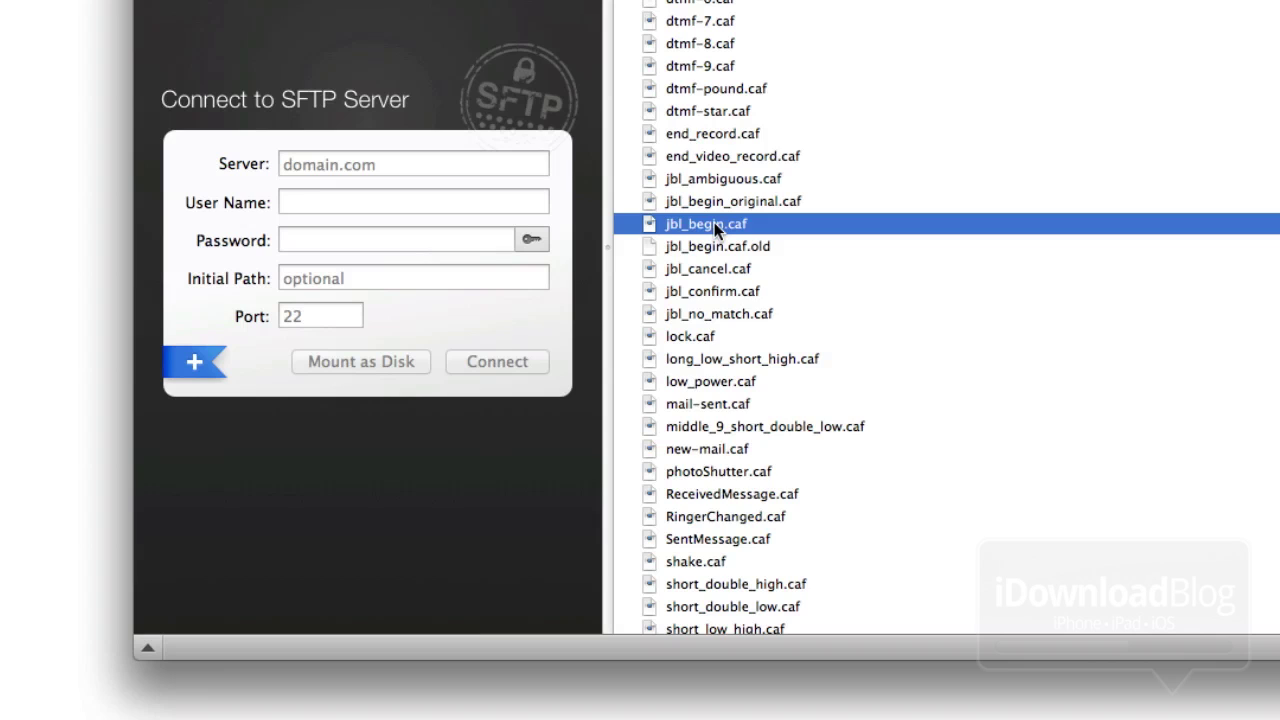
{"action": "key", "text": "space"}
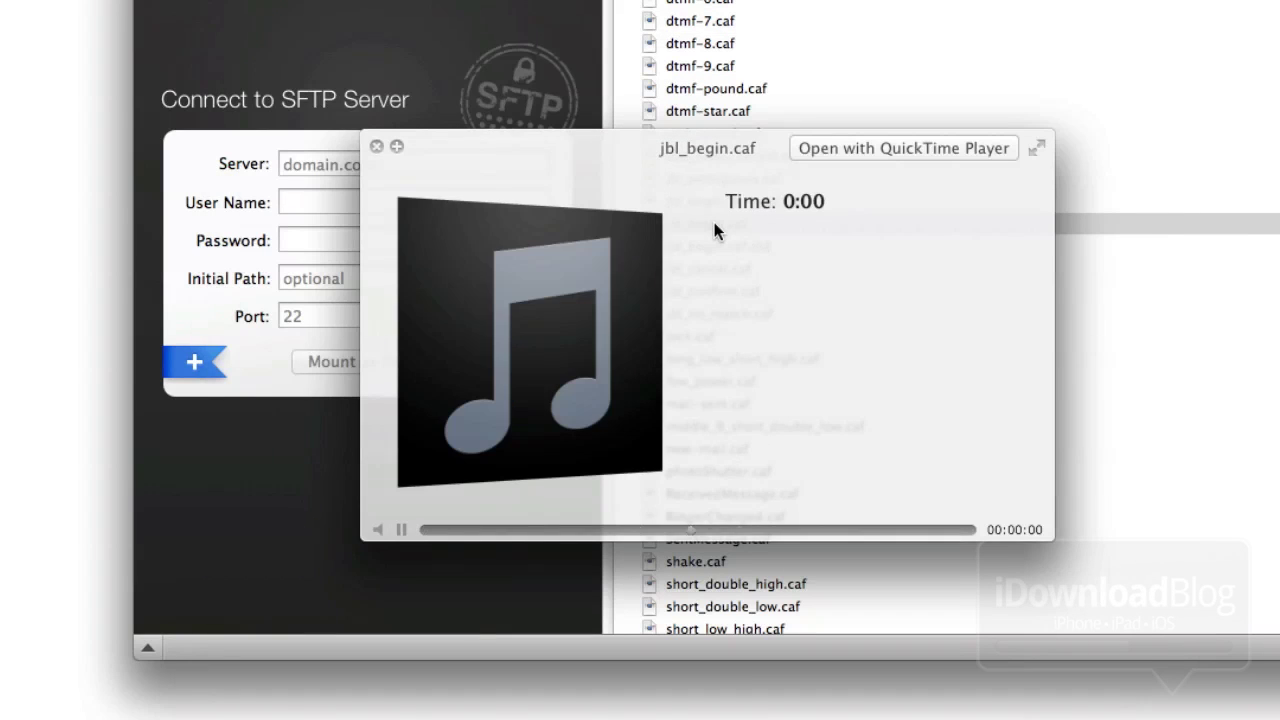
{"action": "key", "text": "space"}
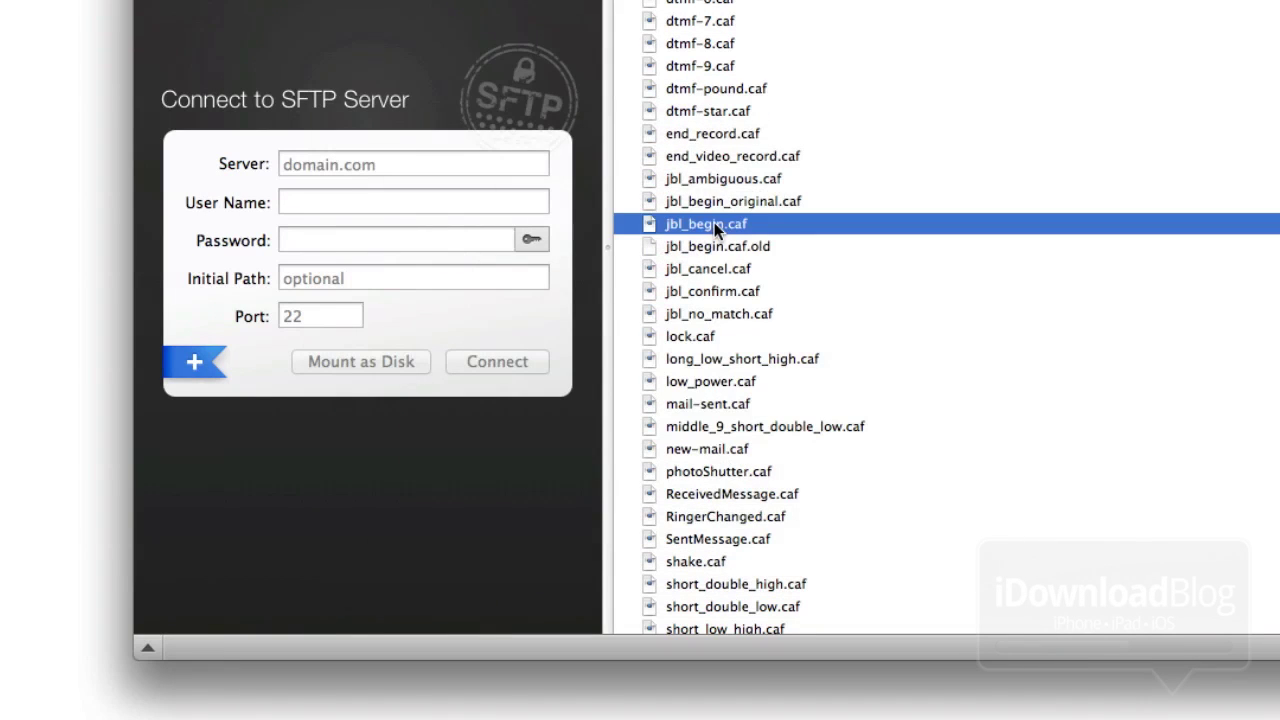